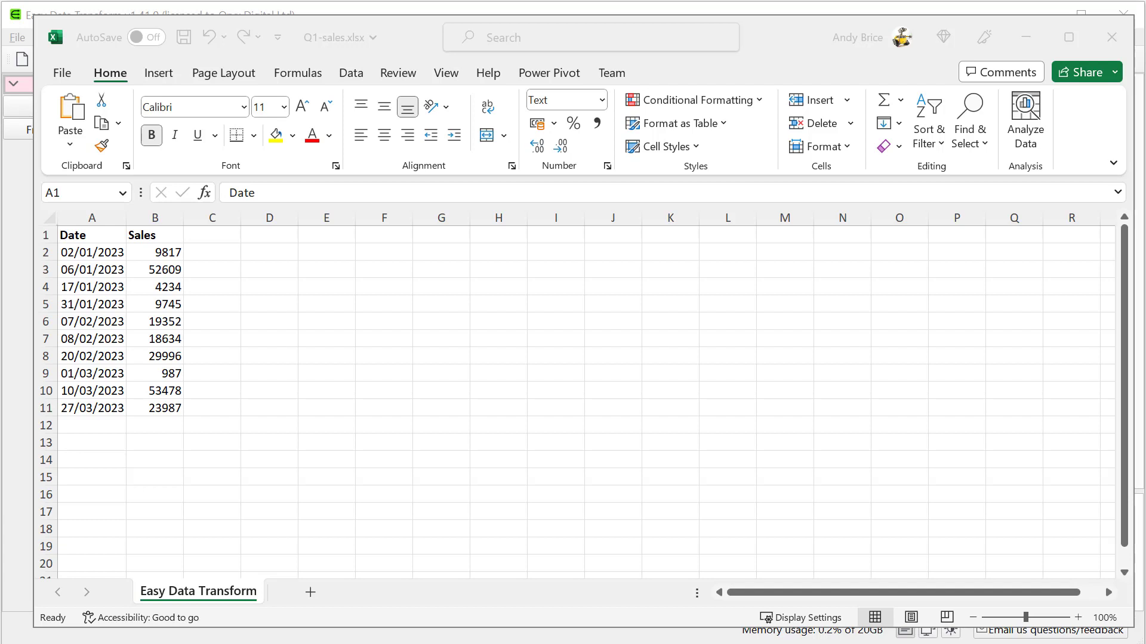
Close Excel and load Q1-sales.xlsx onto the canvas as the input data.
left_click(1112, 37)
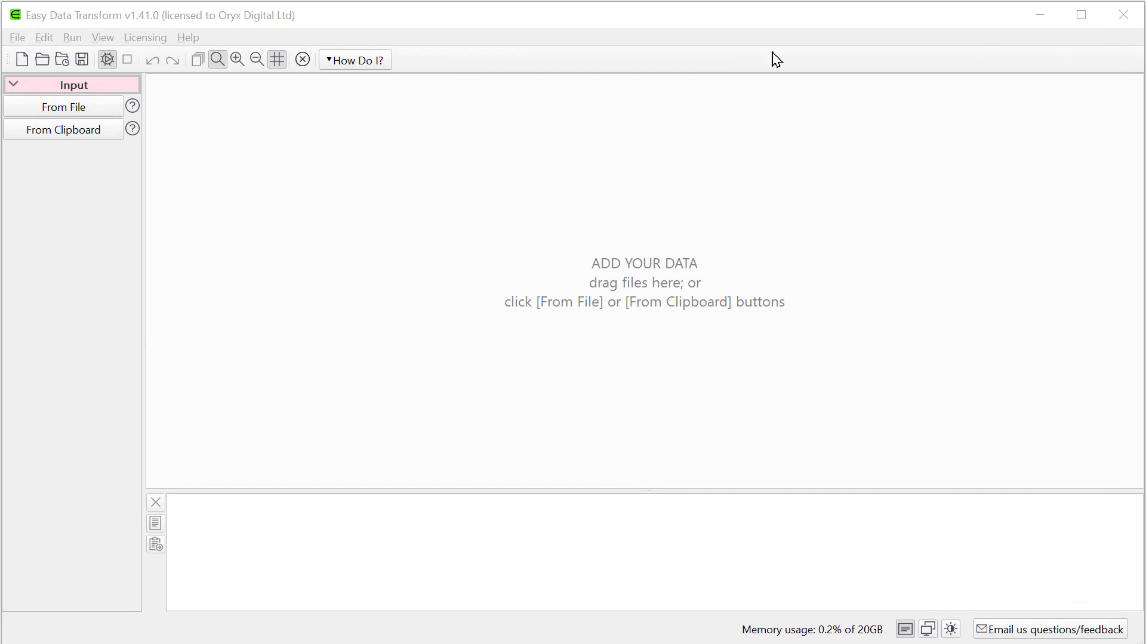
left_click_drag(2, 197, 336, 287)
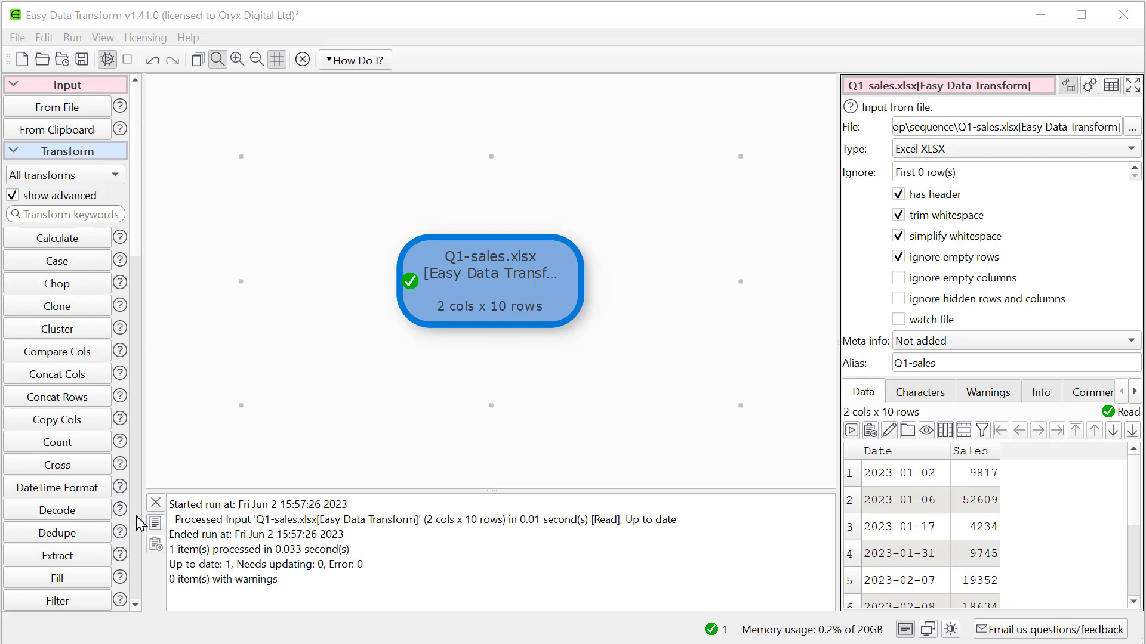
scroll(137, 519, "down", 15)
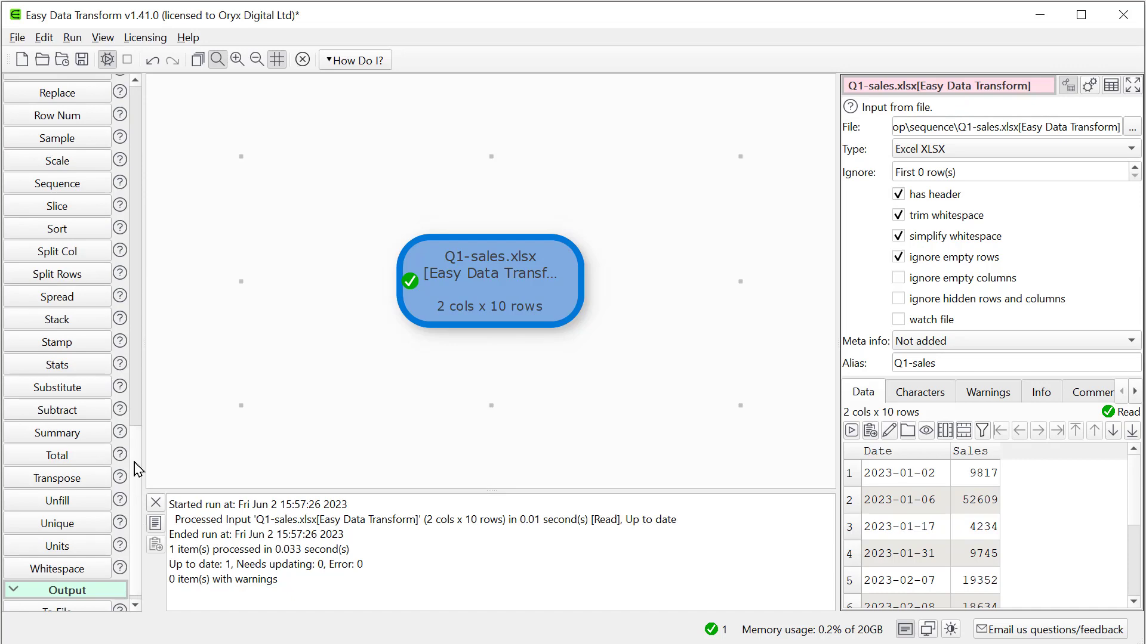
Add a Sequence step that adds missing dates from Date, ascending, with user-defined 0 as new values.
left_click(90, 185)
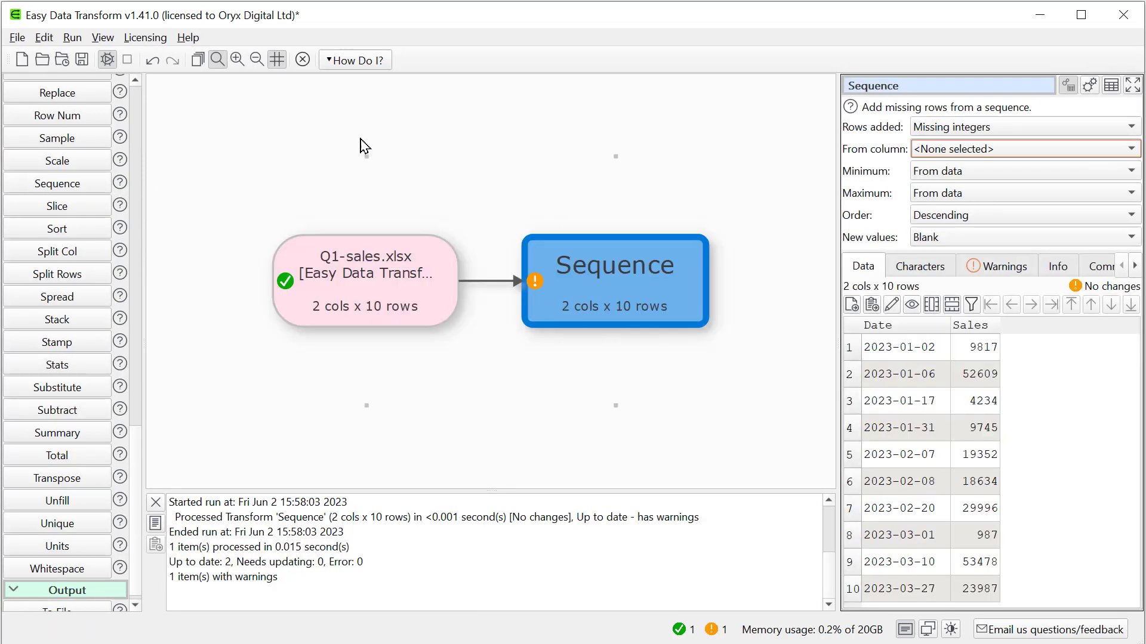
left_click(966, 131)
left_click(968, 150)
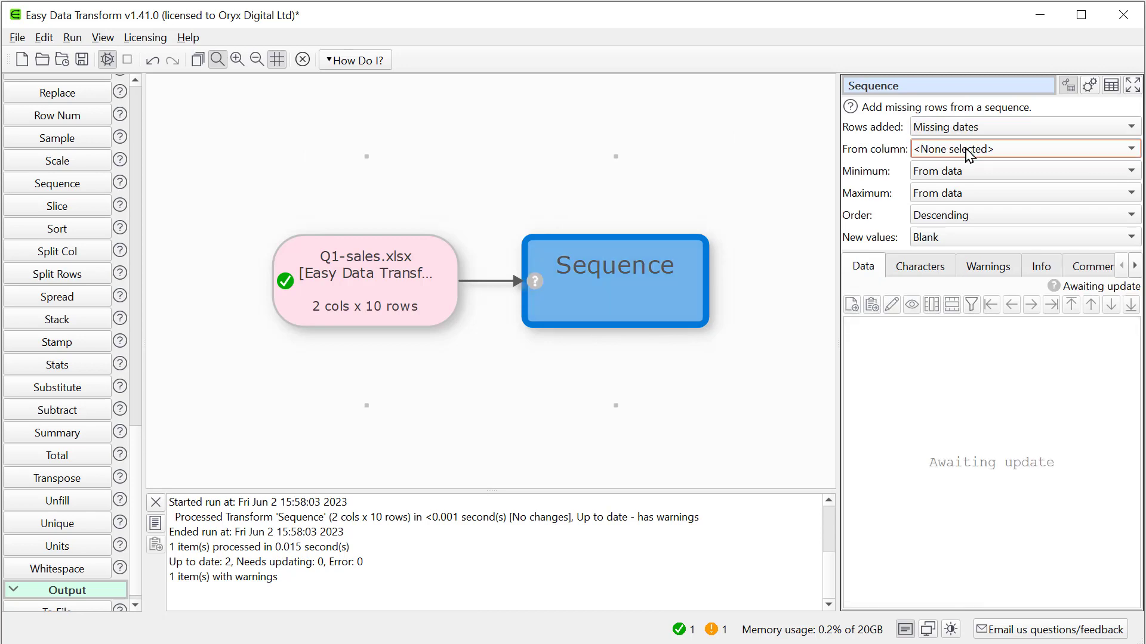
left_click(968, 150)
left_click(960, 183)
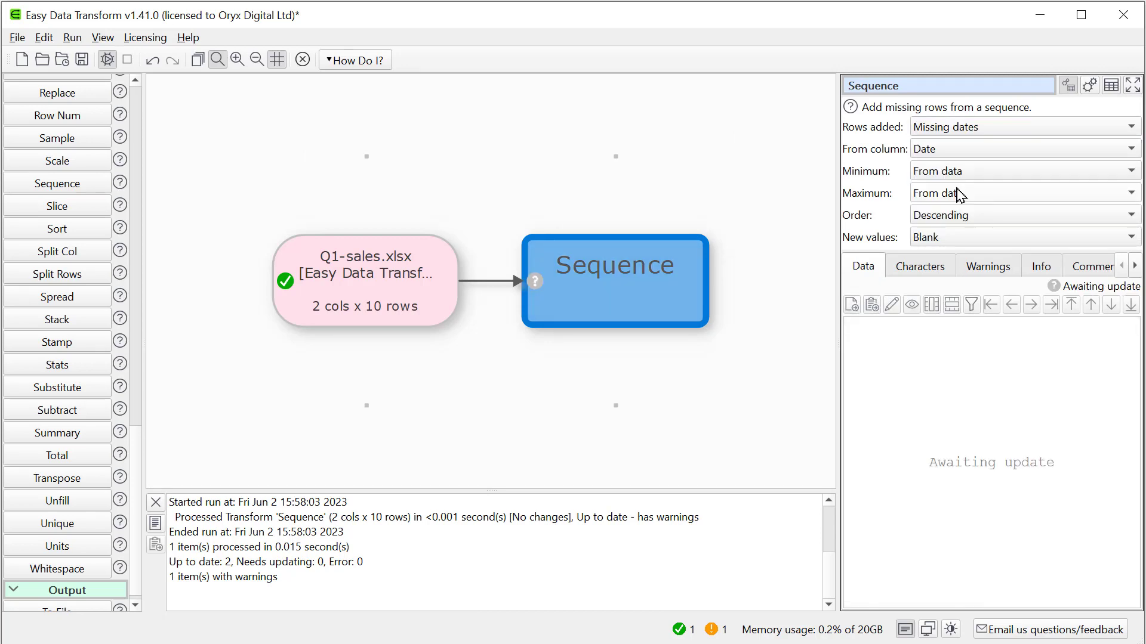
left_click(956, 215)
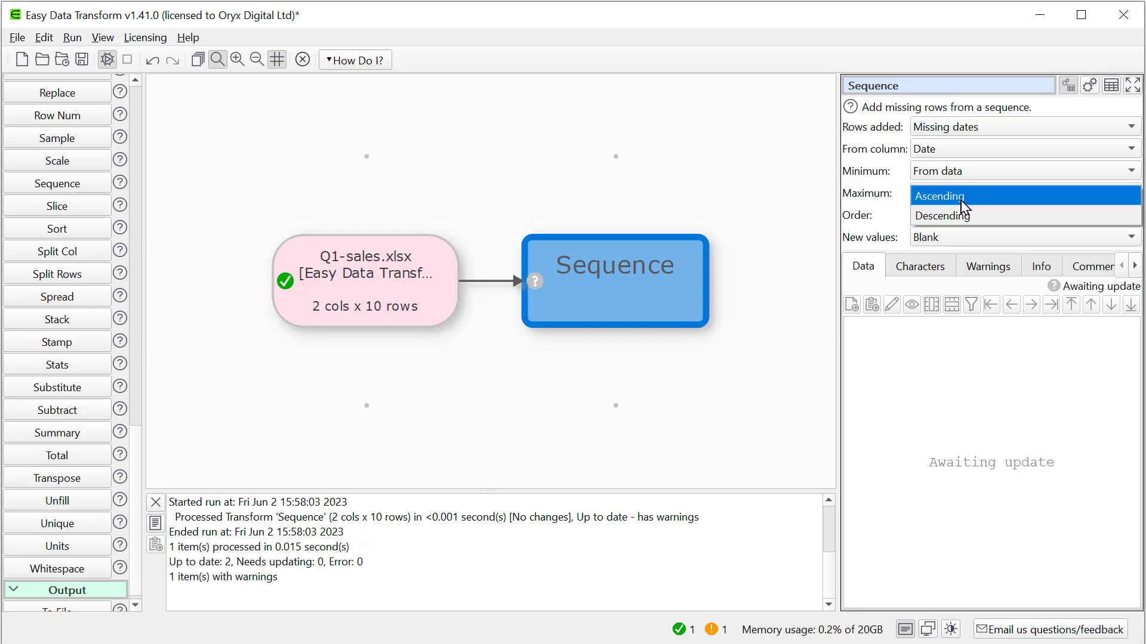
left_click(961, 198)
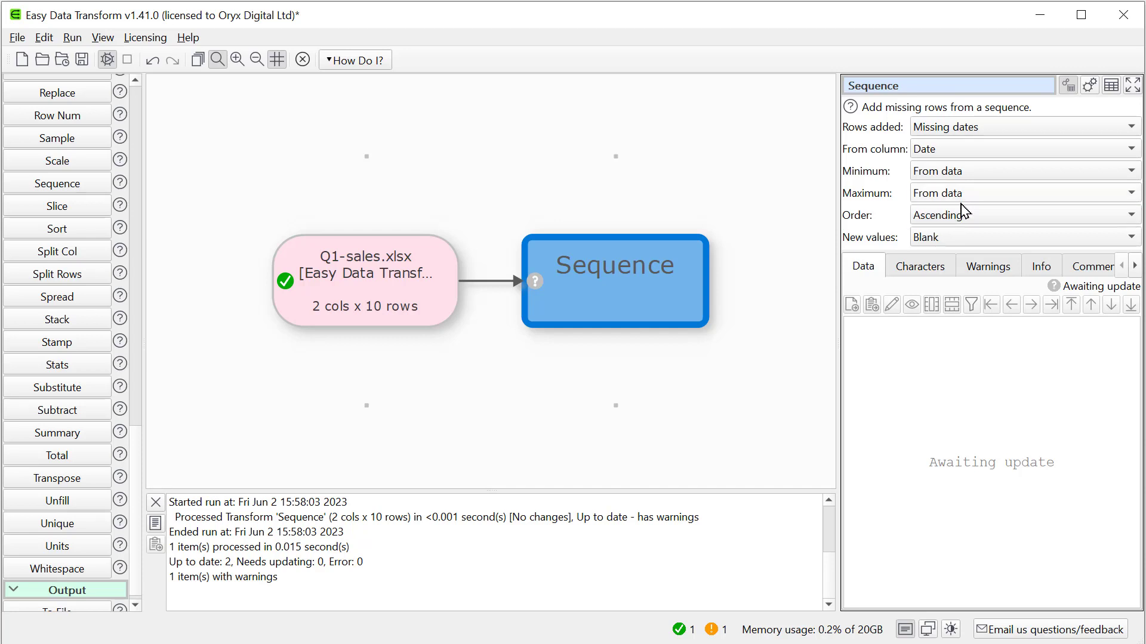
left_click(957, 237)
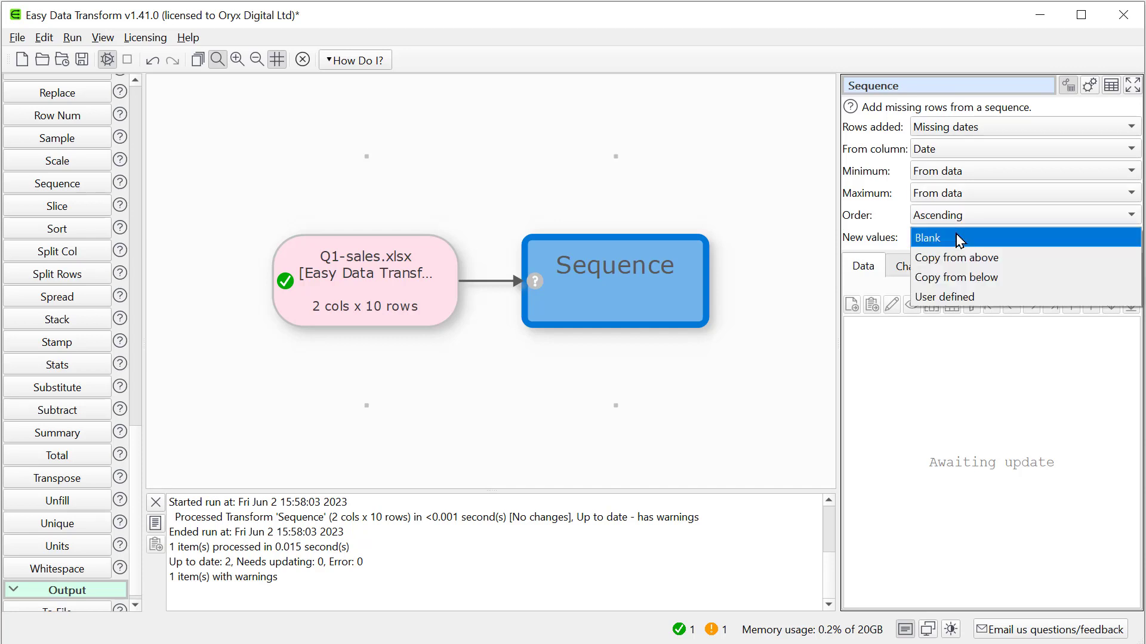
left_click(958, 296)
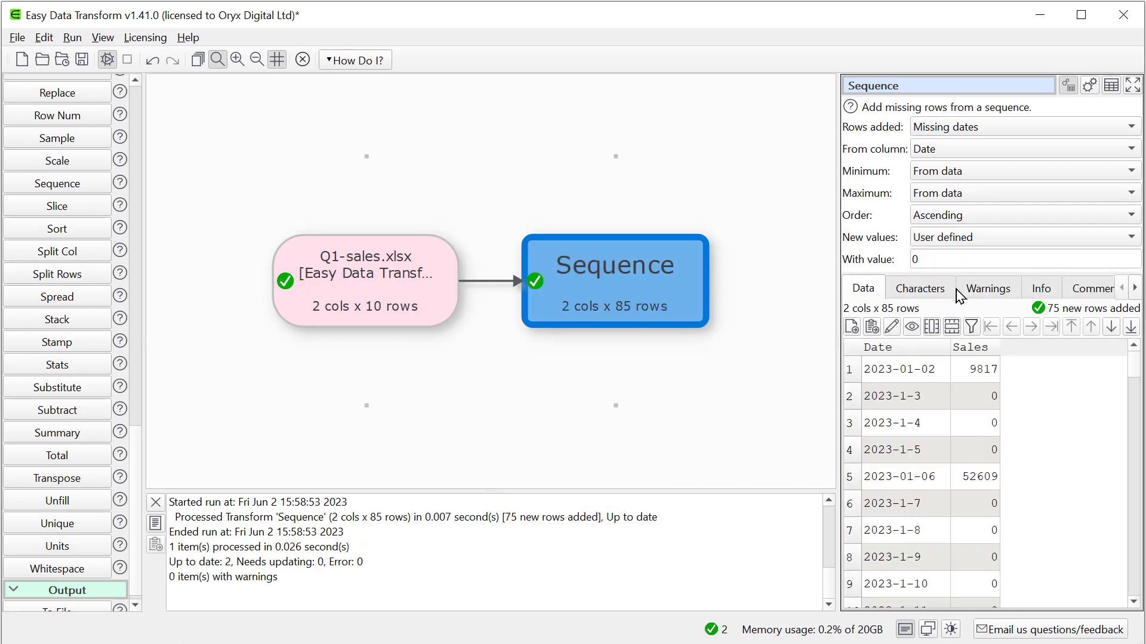
Toggle Auto Run and reselect the Sequence step to review its settings.
left_click(72, 37)
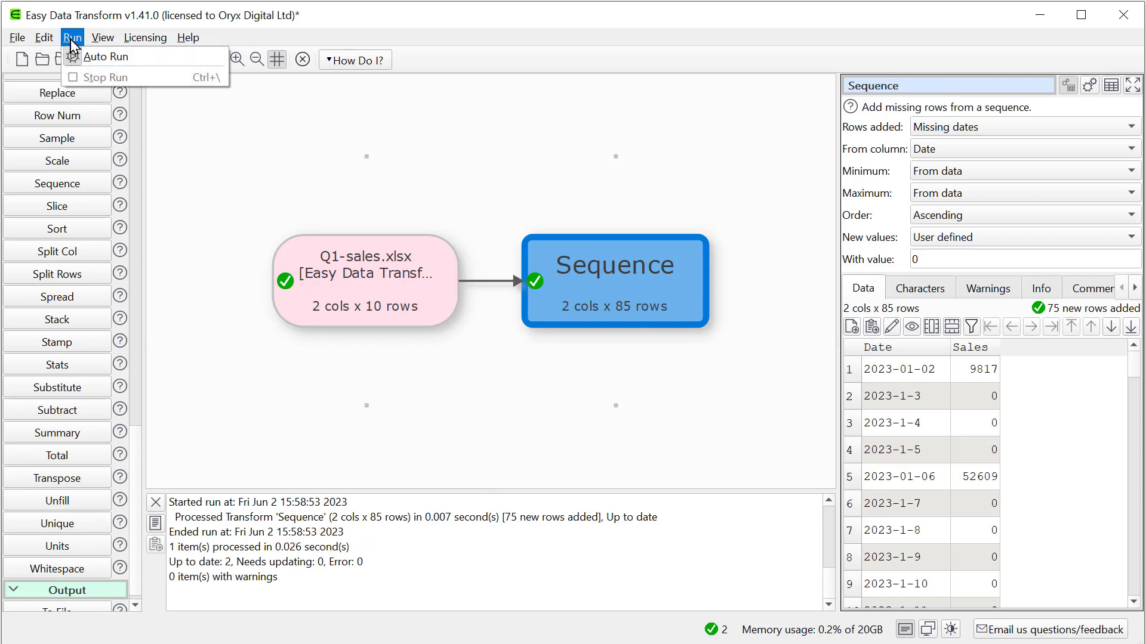
left_click(139, 70)
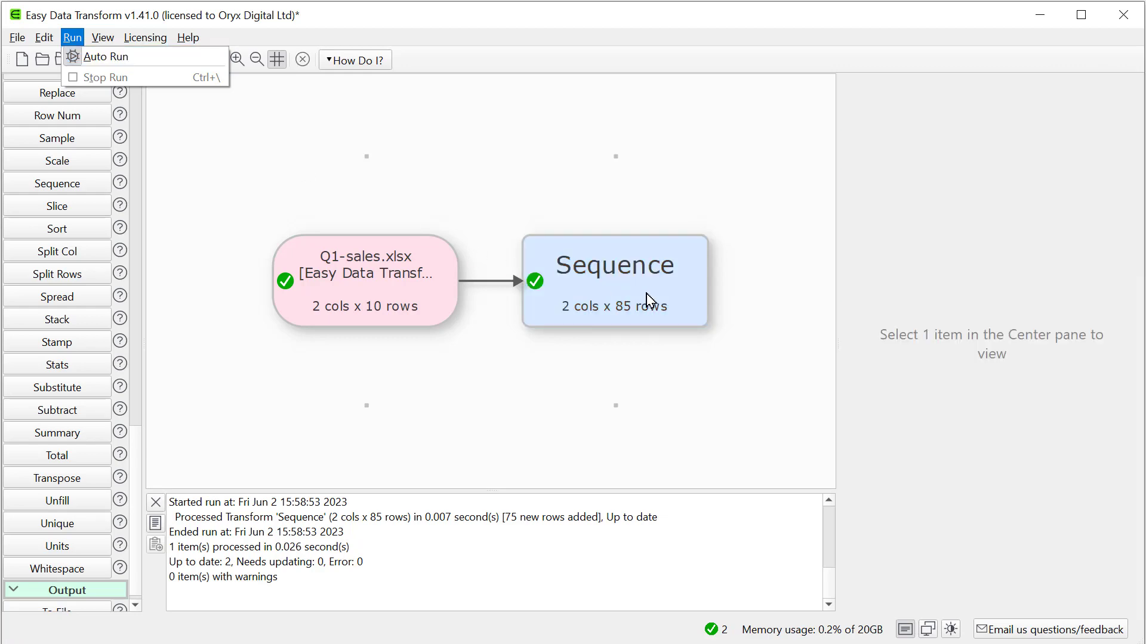
left_click(648, 298)
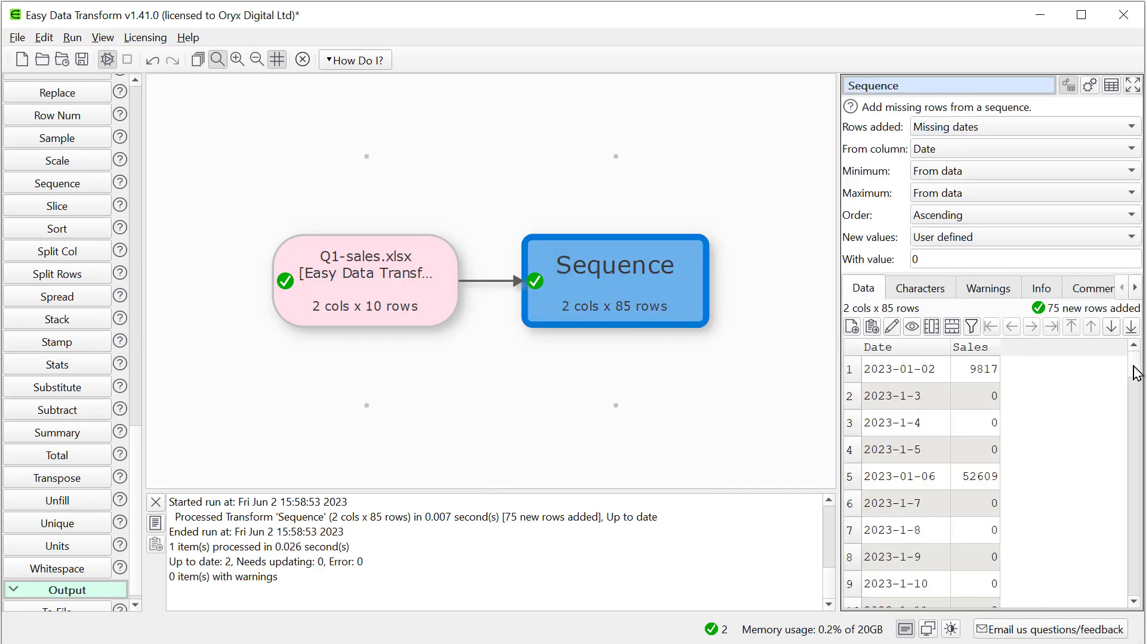
left_click_drag(1136, 373, 1140, 606)
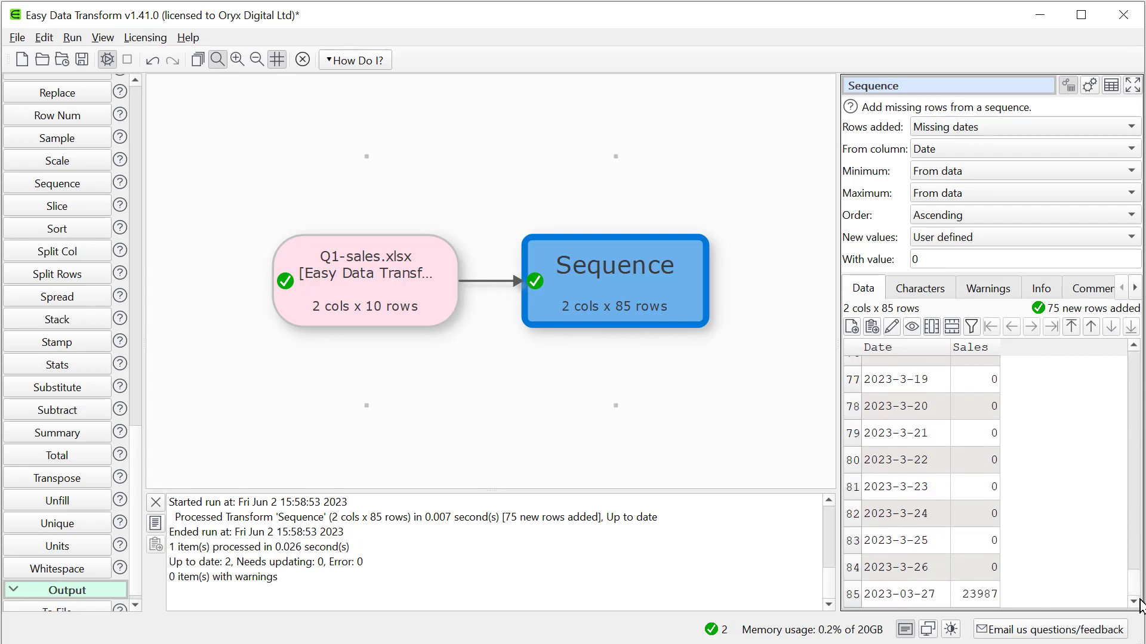
Set user-defined sequence minimum 2023-1-1 and maximum 2023-3-31, producing 90 rows.
left_click(985, 173)
left_click(984, 191)
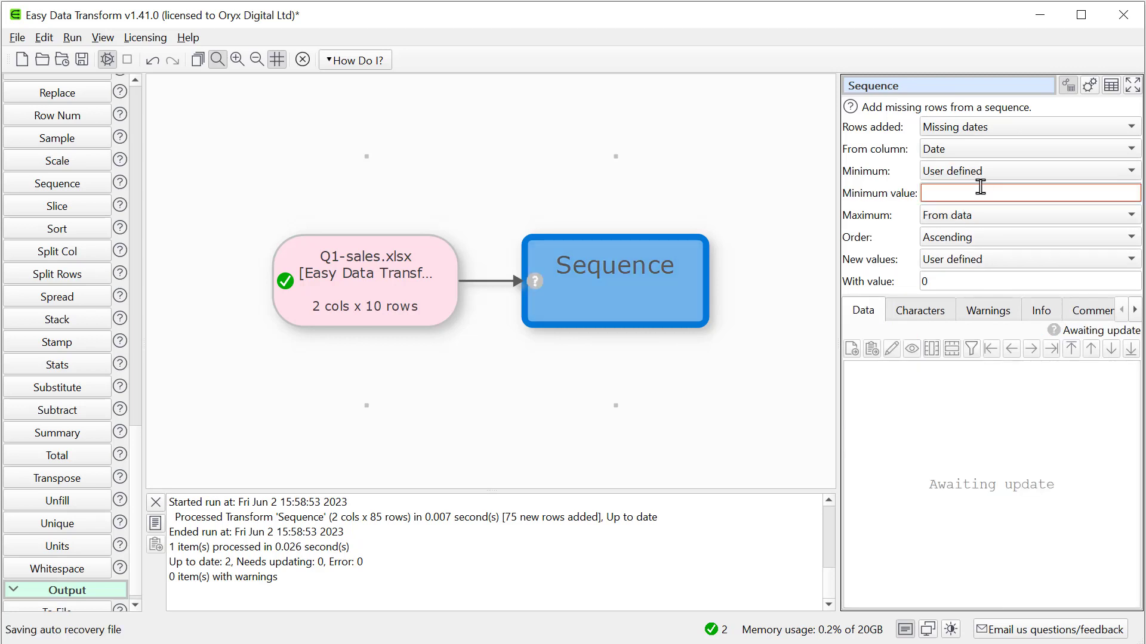
left_click(980, 190)
type("2023-1-1")
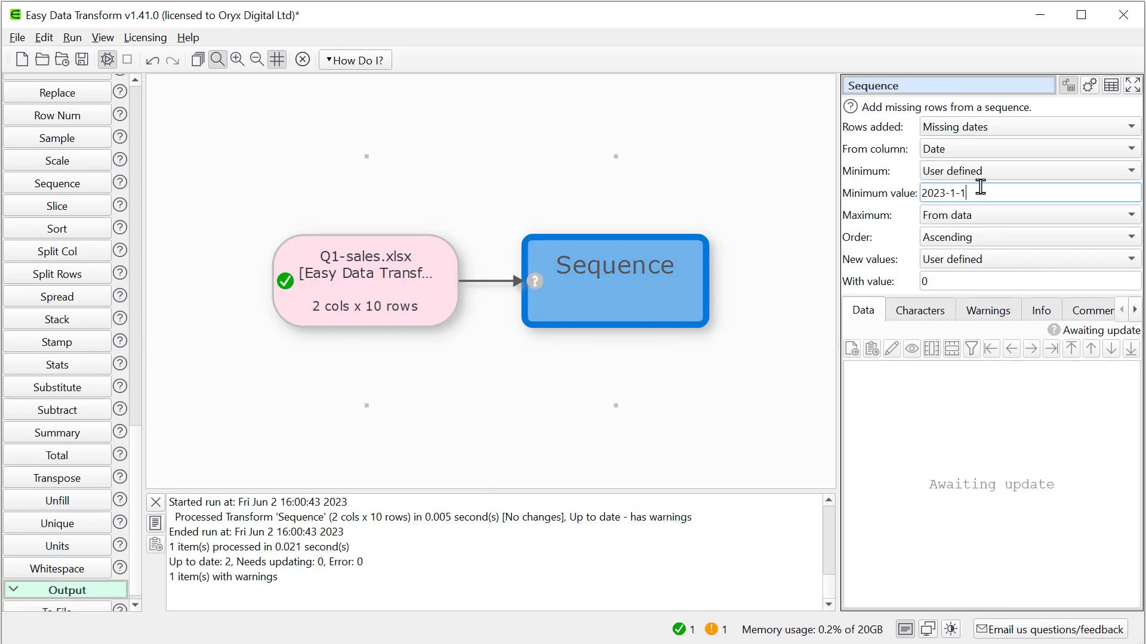
left_click(979, 218)
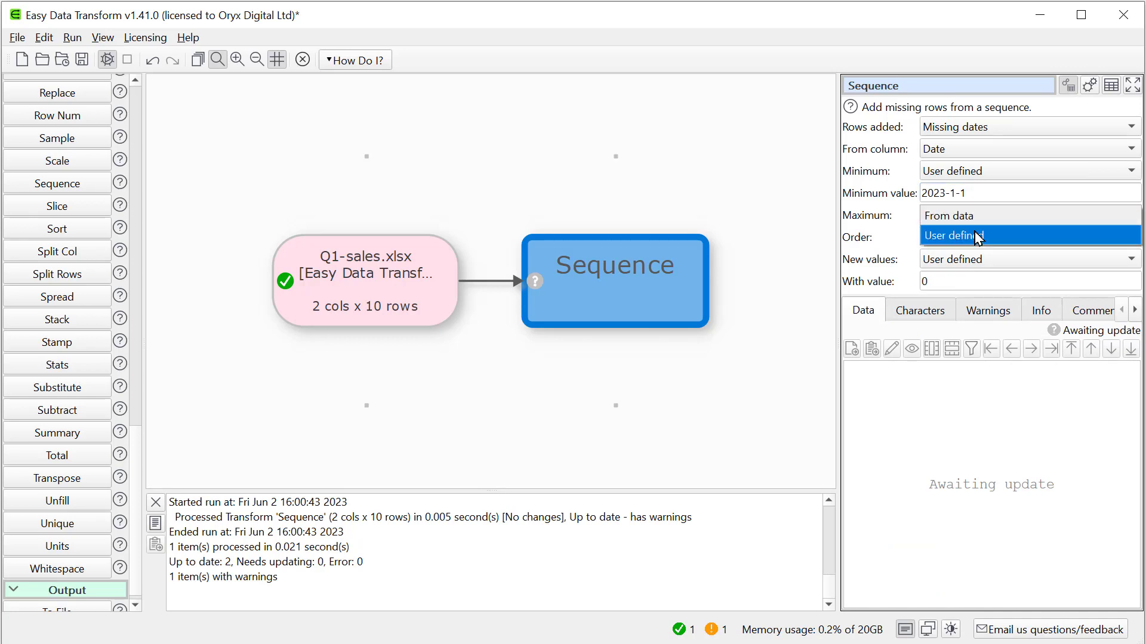
left_click(979, 237)
left_click(962, 237)
type("2023")
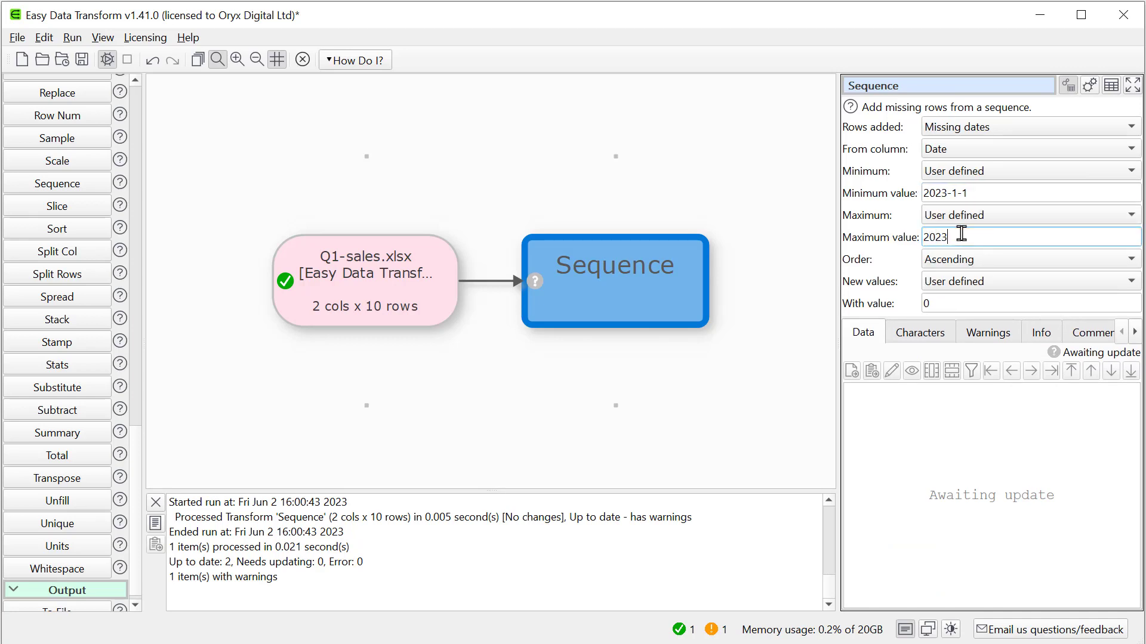
type("-3-31")
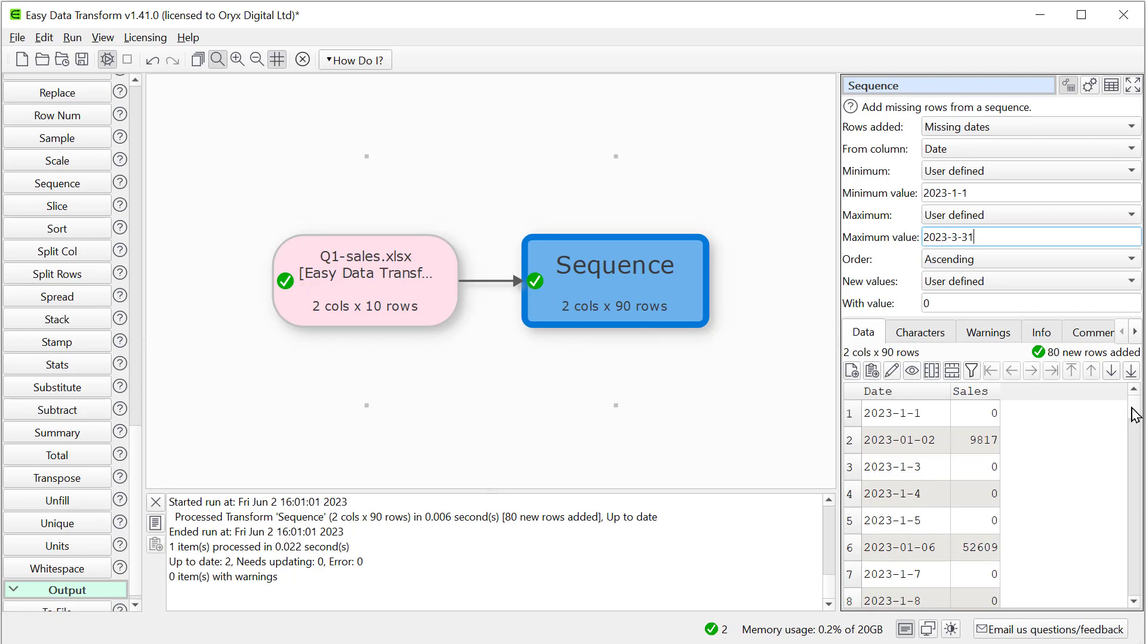
left_click_drag(1133, 415, 1142, 614)
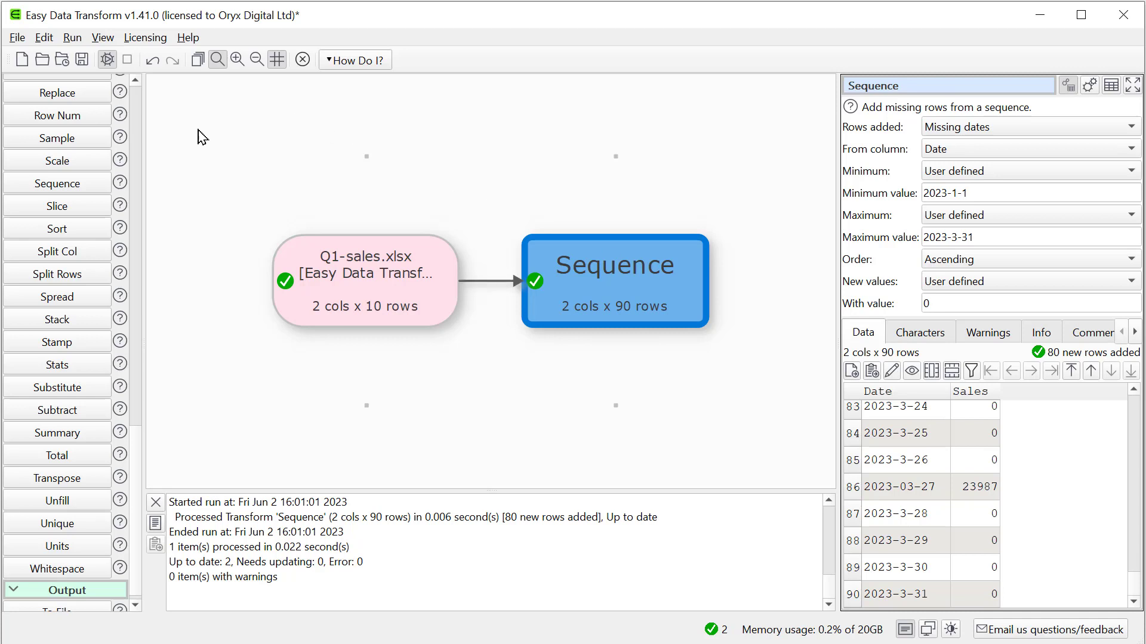
Add a DateTime Format step converting the Date column from yyyy-M-d to d/M/yyyy.
left_click(140, 153)
left_click(141, 155)
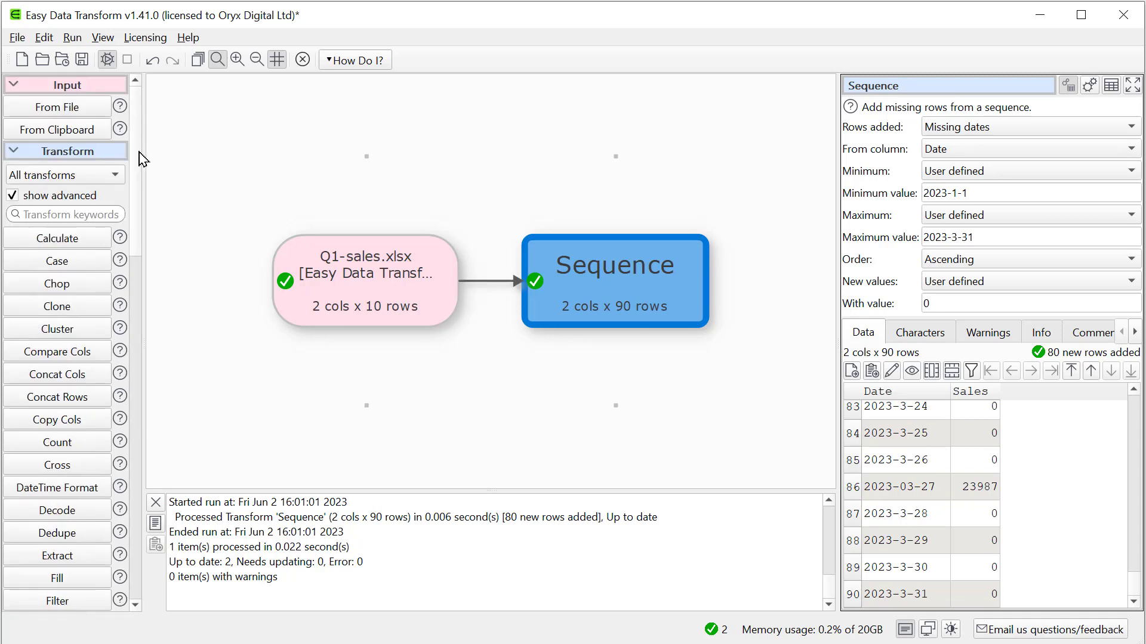
left_click(72, 489)
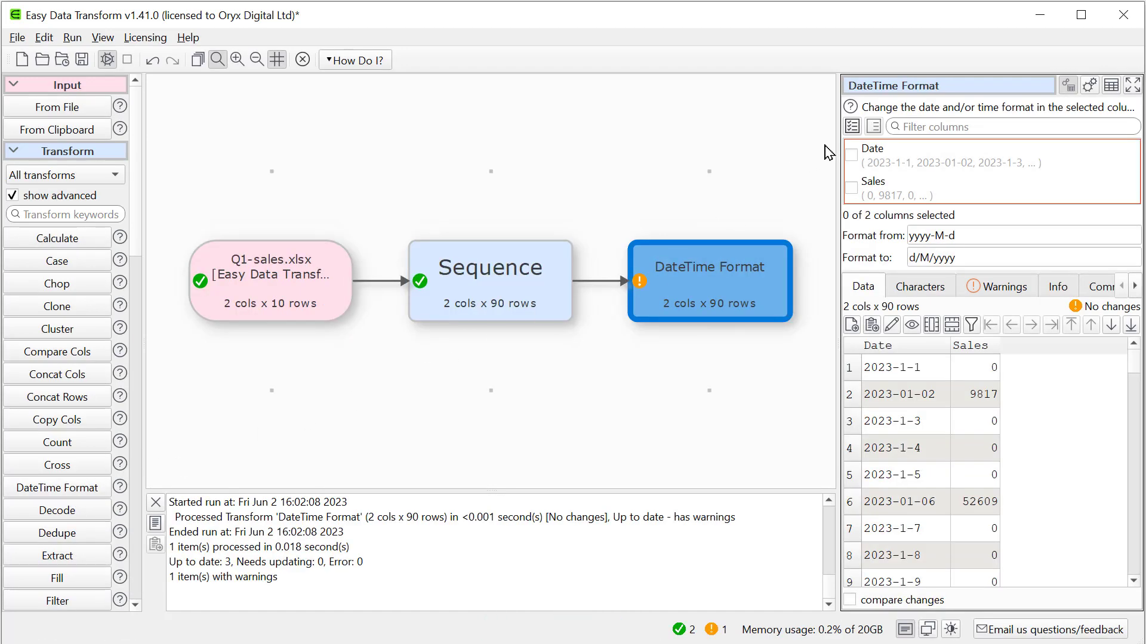
left_click(852, 156)
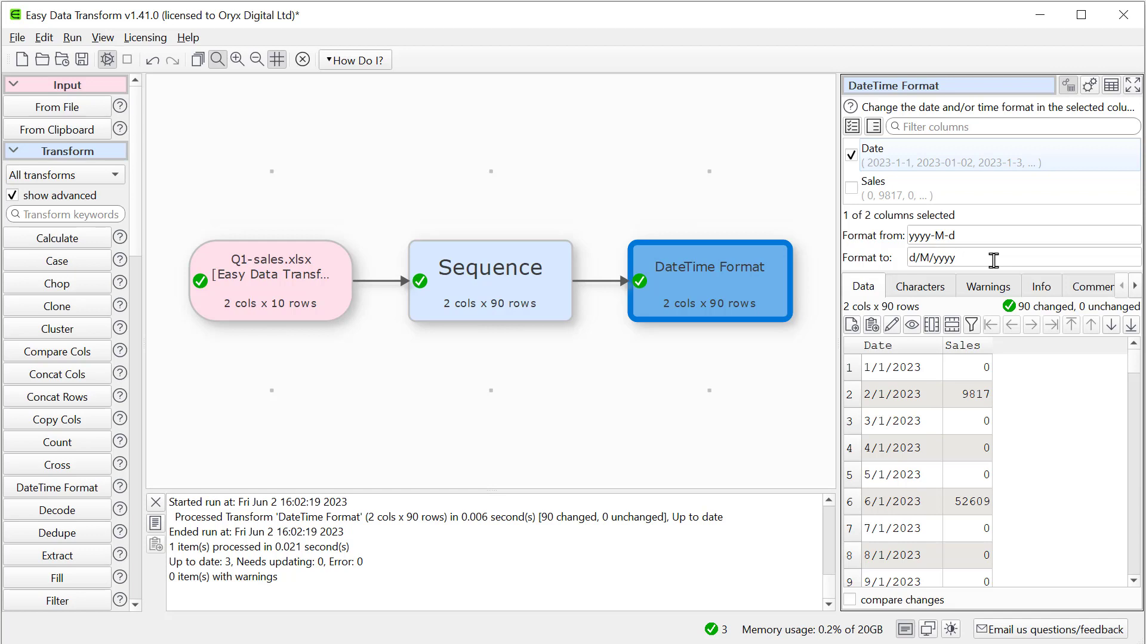
Add a Calculate step applying DayOfWeek to the Date column.
left_click(39, 238)
left_click(928, 128)
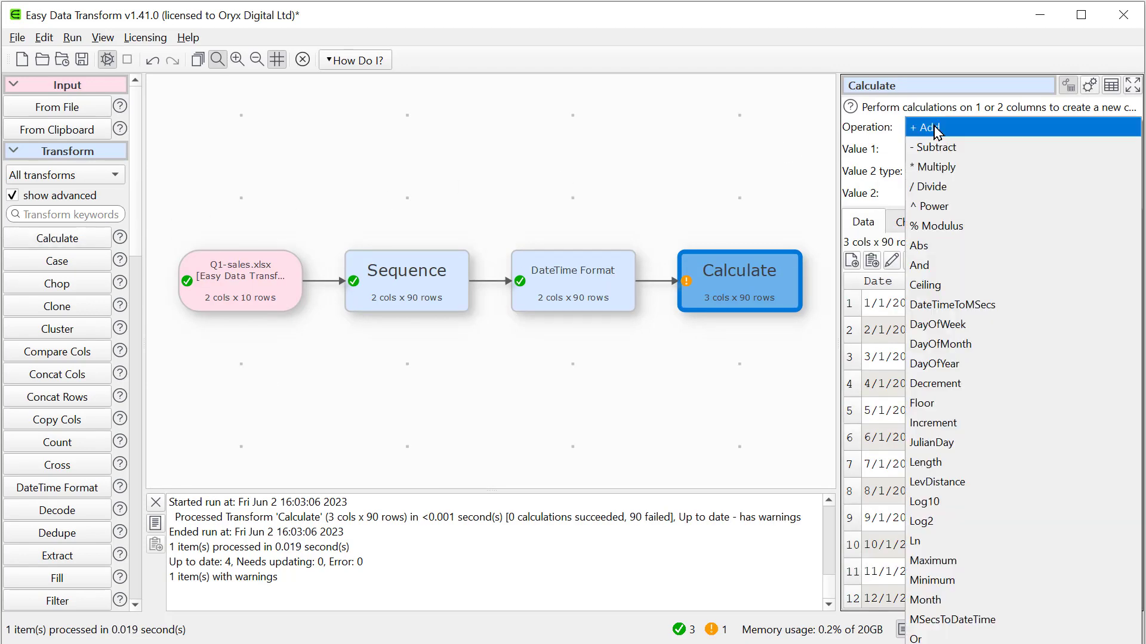
left_click(952, 326)
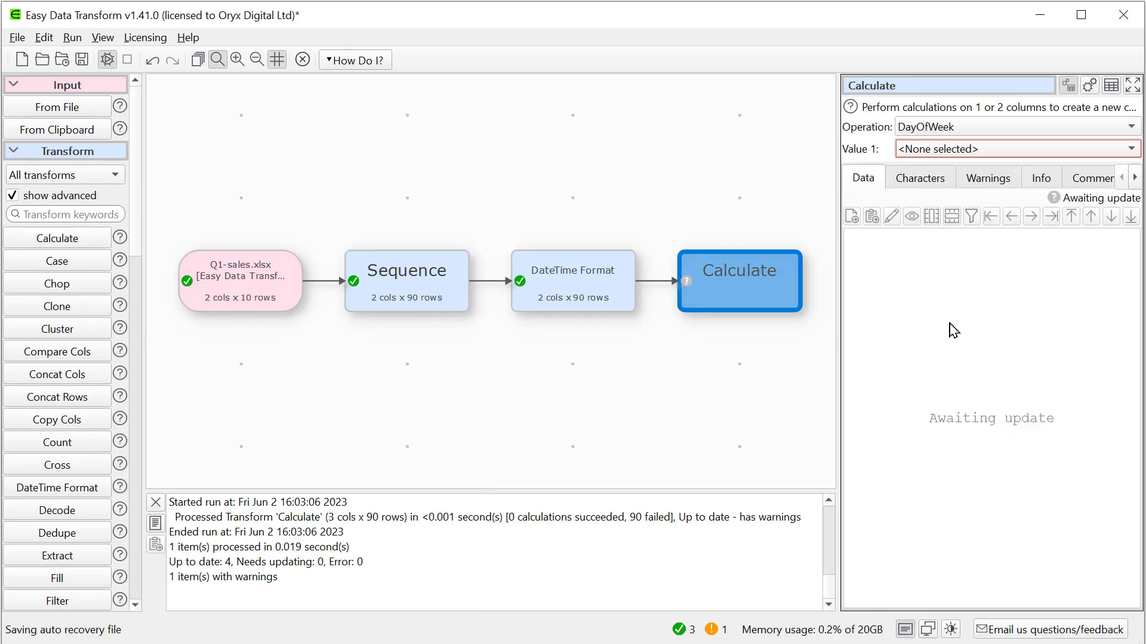
left_click(934, 151)
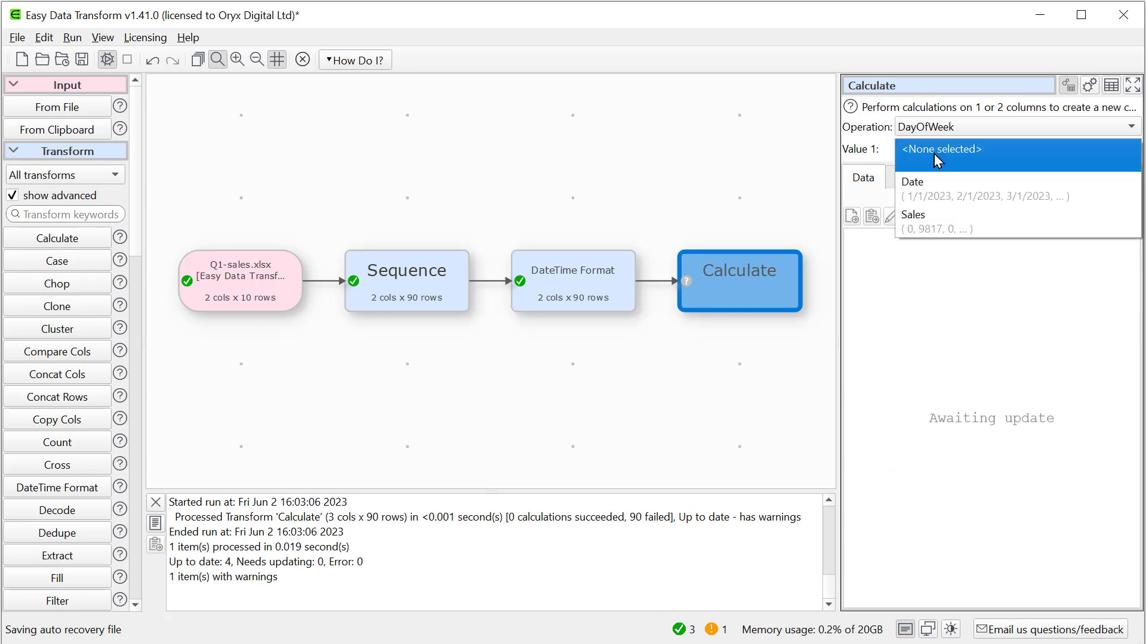
left_click(932, 186)
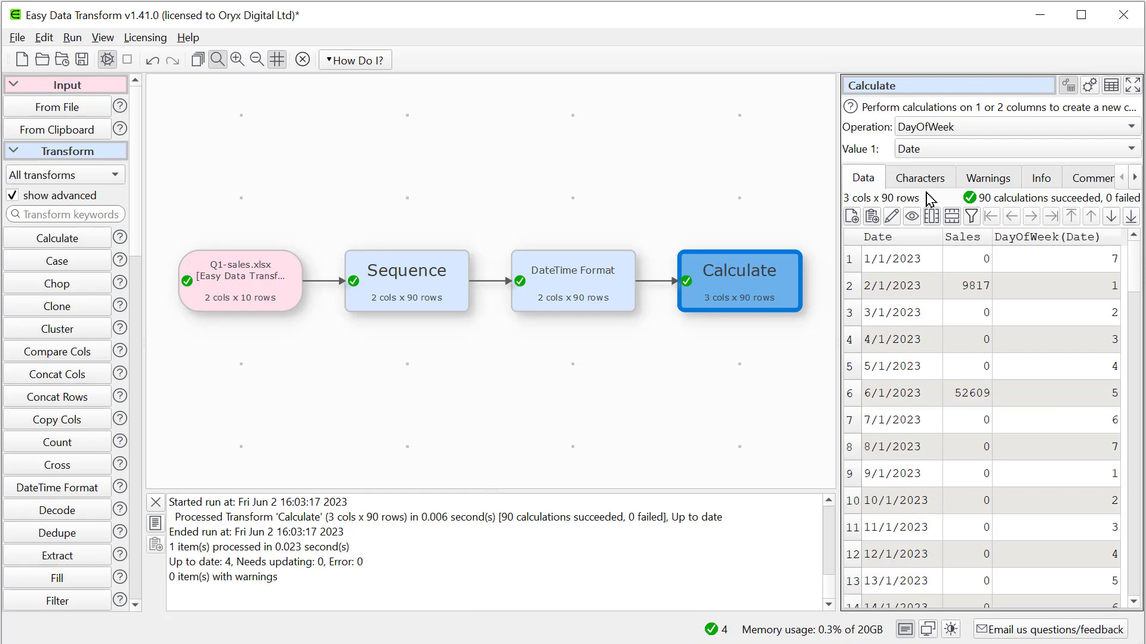
Read the Calculate help's DayOfWeek entry (1 = Monday to 7 = Sunday), then close the help.
left_click(851, 109)
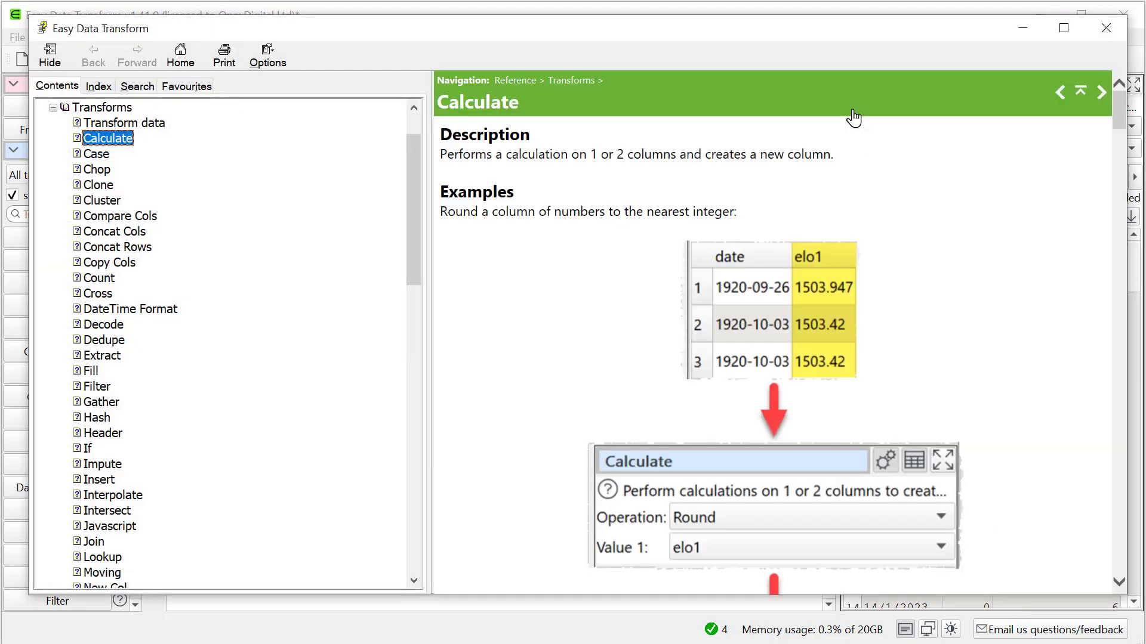
left_click_drag(1125, 116, 1136, 423)
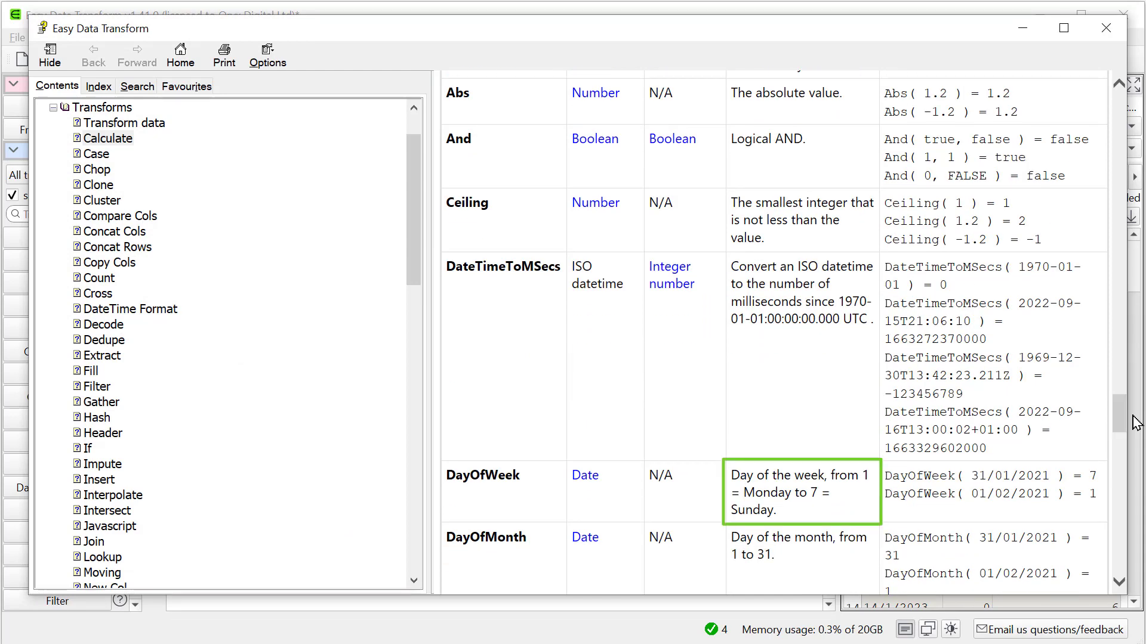
left_click(1118, 30)
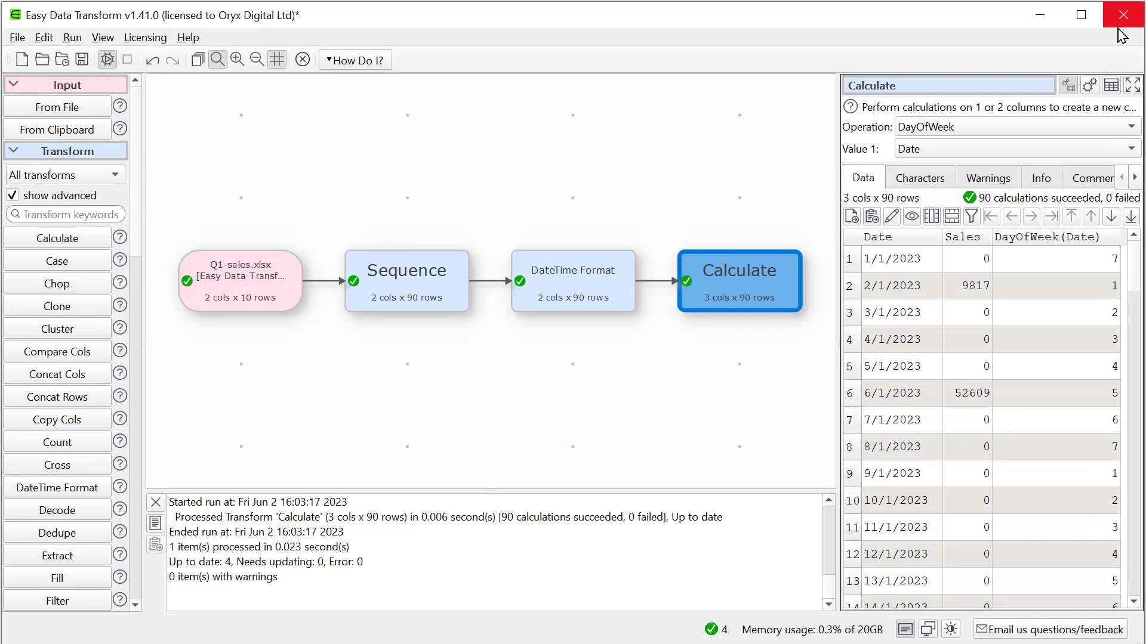
Add a Filter keeping rows where DayOfWeek(Date) <= 5, leaving 65 weekday rows.
left_click(71, 604)
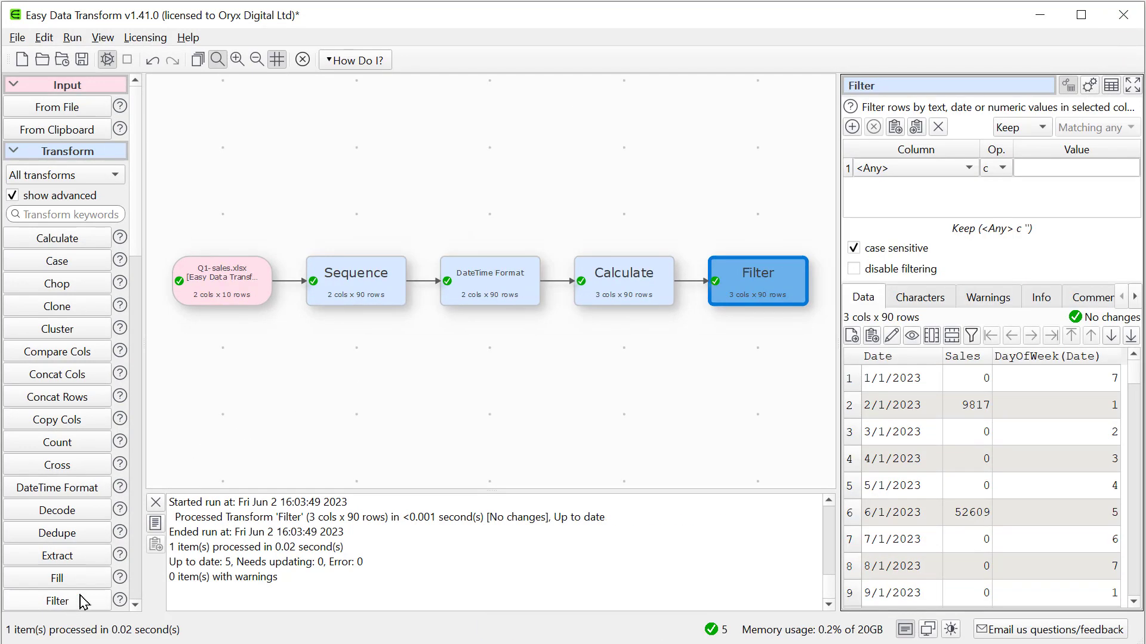
left_click(927, 174)
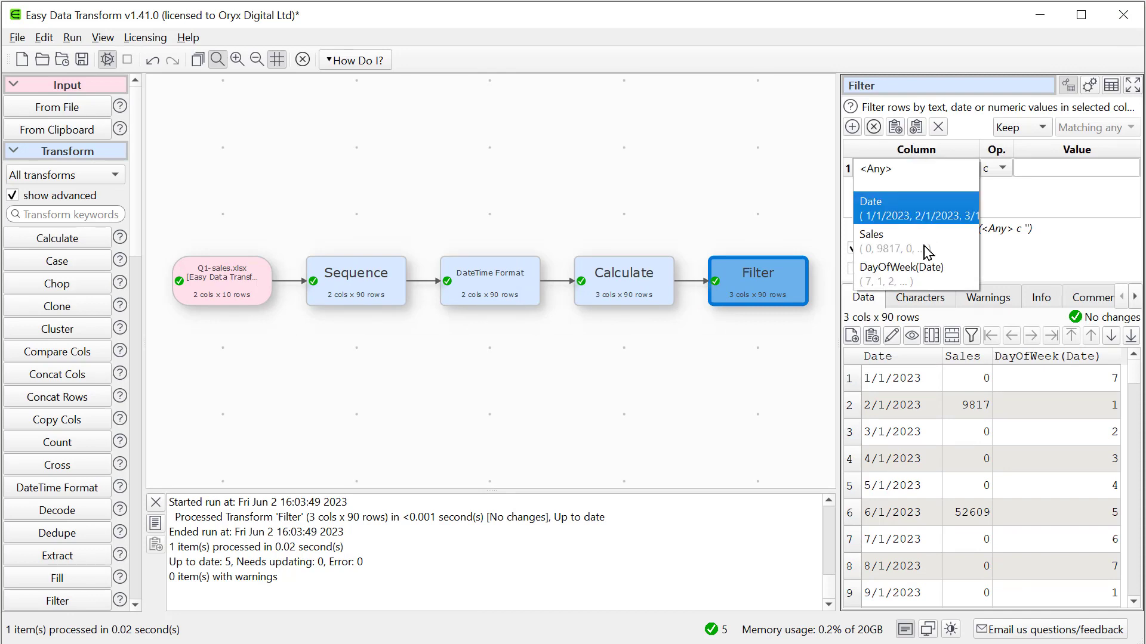
left_click(925, 276)
left_click(994, 173)
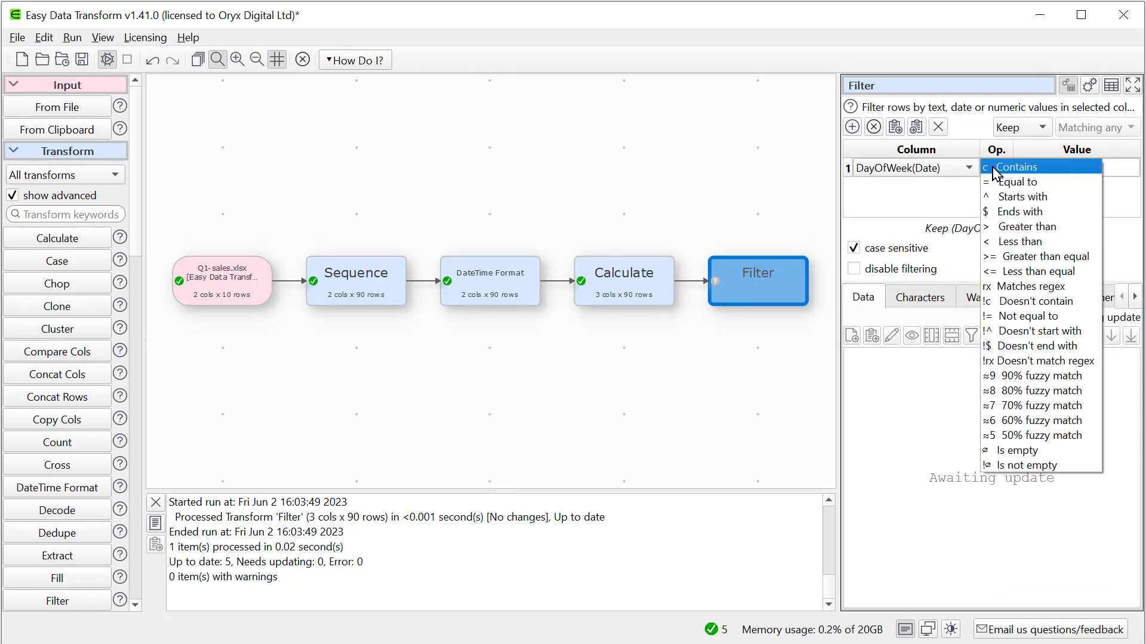
left_click(1011, 271)
left_click(1043, 168)
type("5")
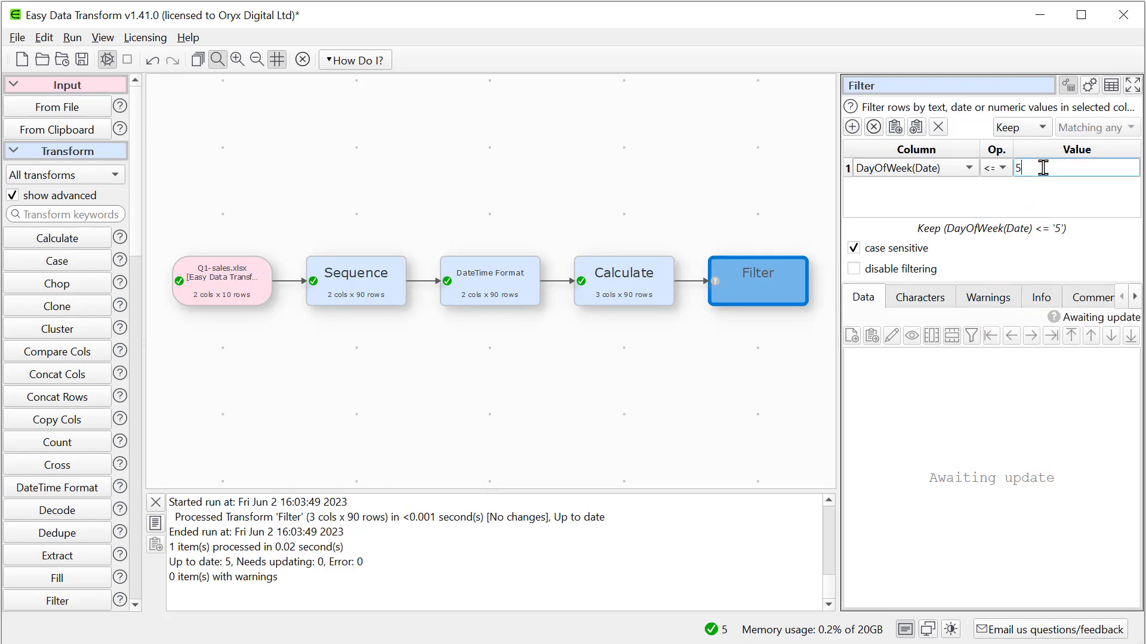
key("Return")
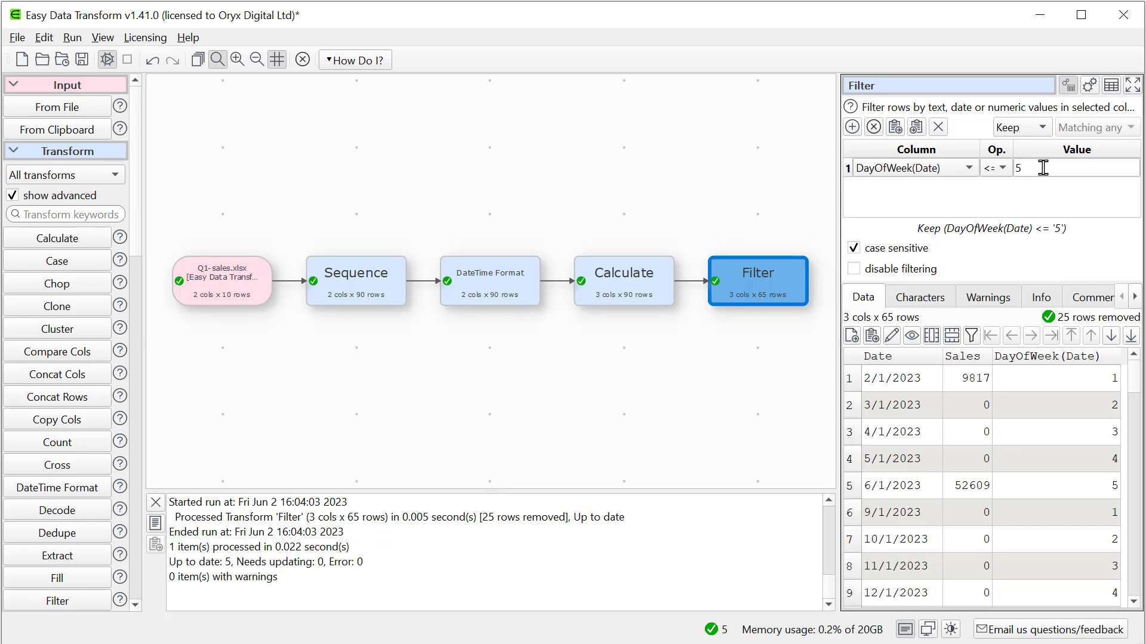
Add a Remove Cols step dropping DayOfWeek(Date), keeping only Date and Sales.
left_click(136, 574)
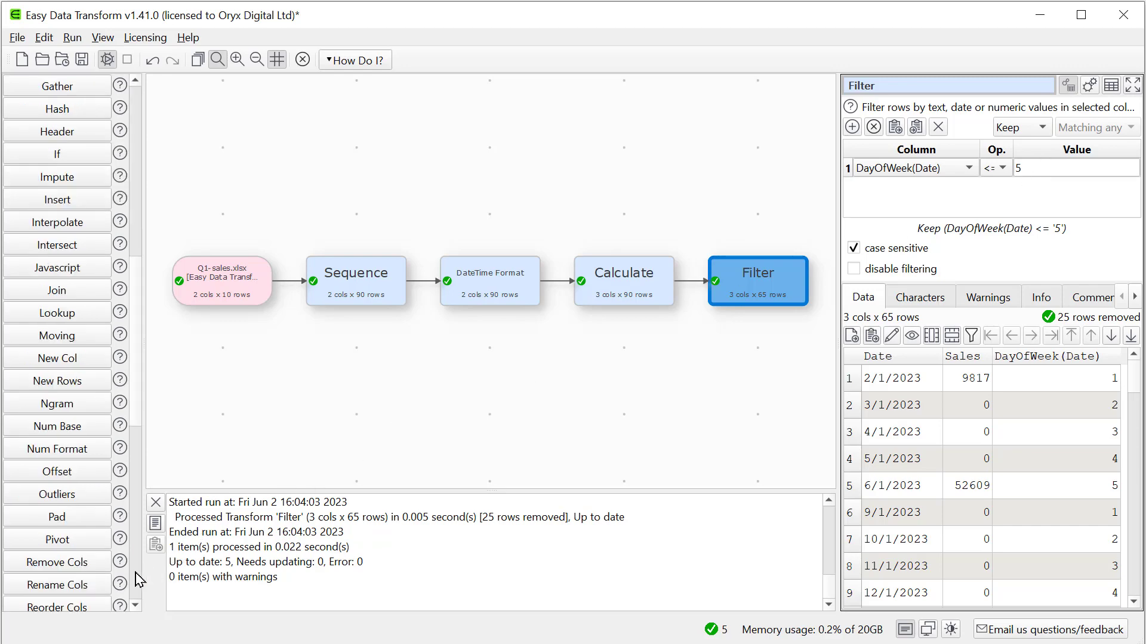
left_click(88, 562)
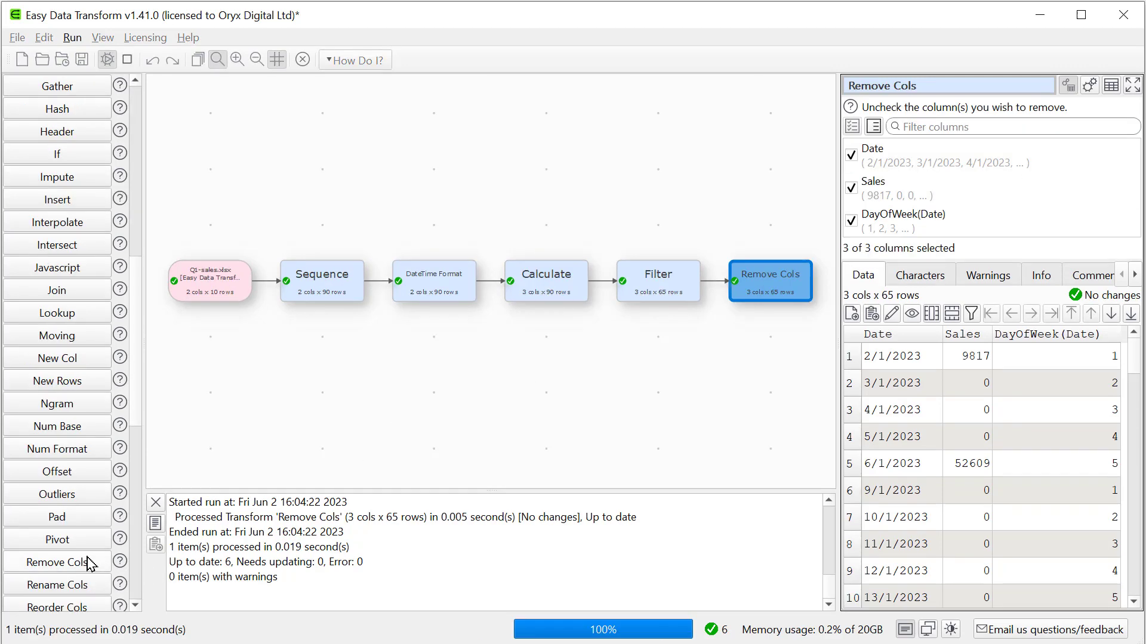
left_click(851, 223)
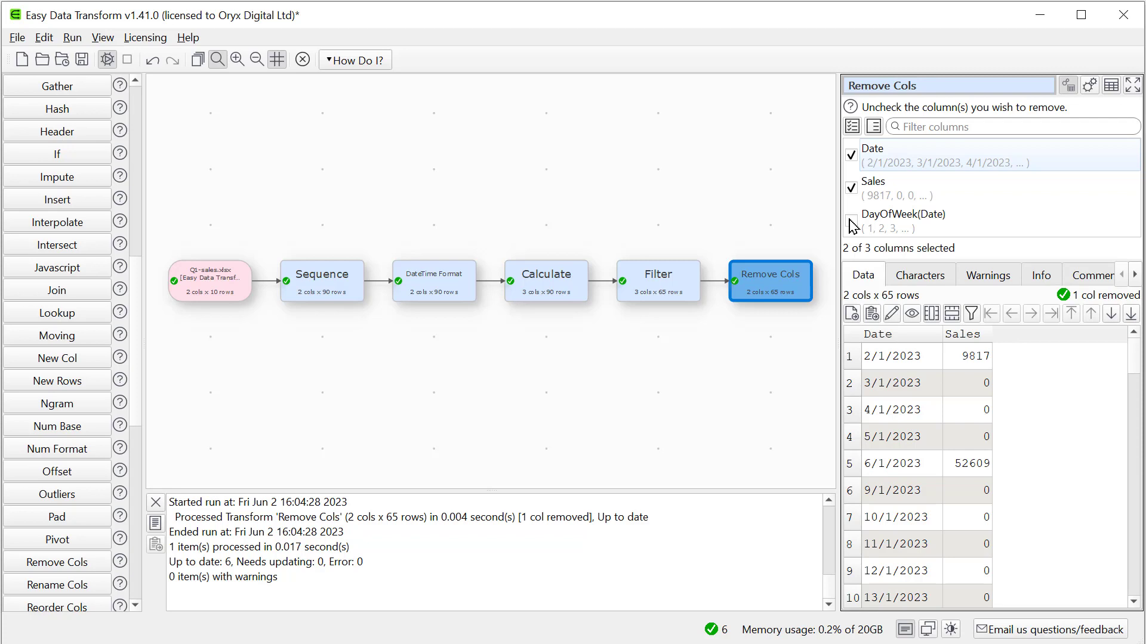
Add a To File output writing the result to output.xlsx as Excel XLSX.
scroll(132, 601, "down", 8)
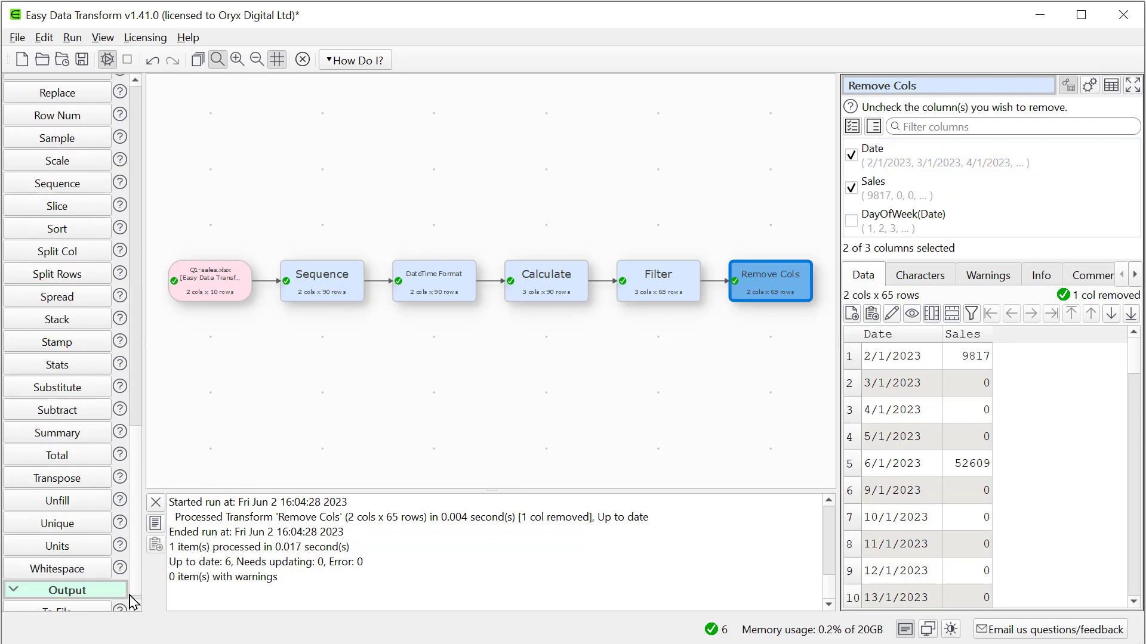
scroll(132, 602, "down", 1)
left_click(83, 607)
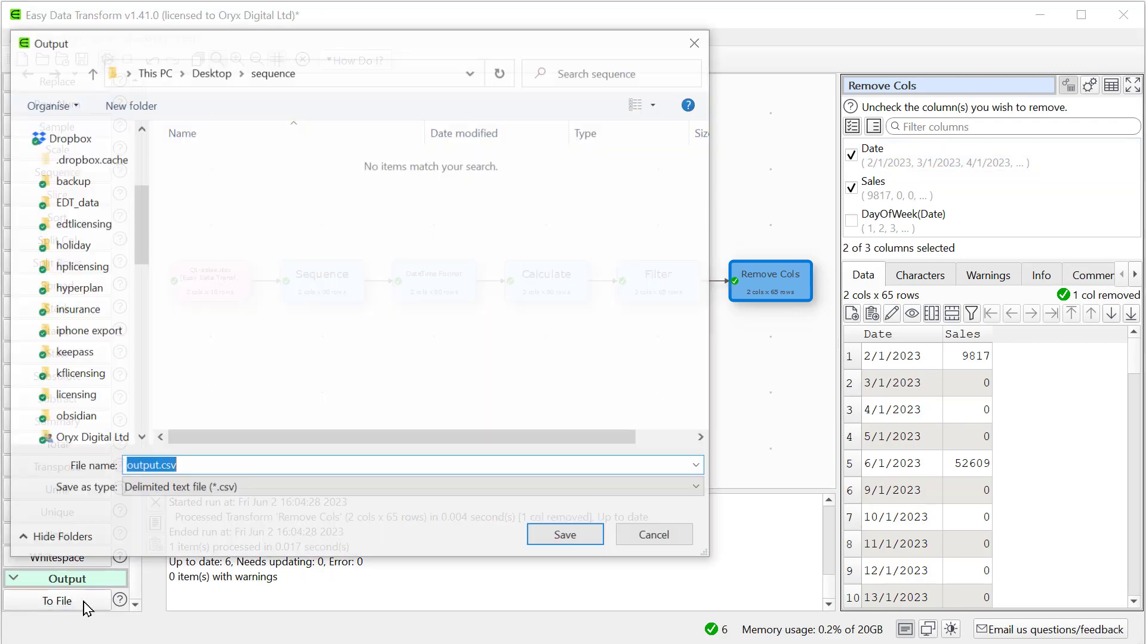
left_click(199, 491)
left_click(199, 565)
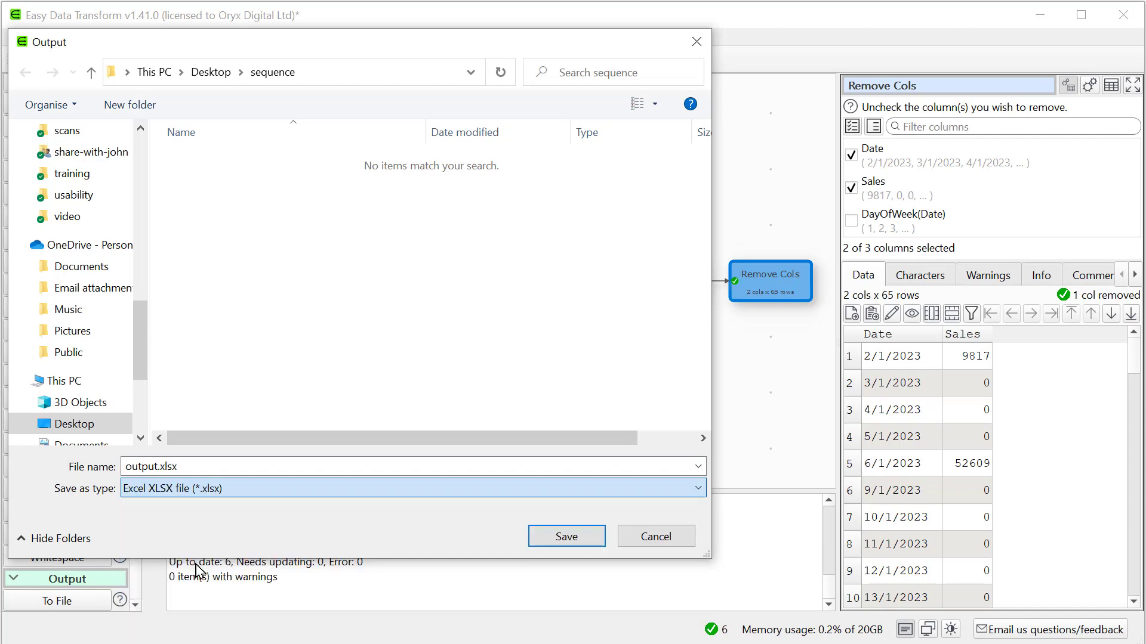
left_click(566, 539)
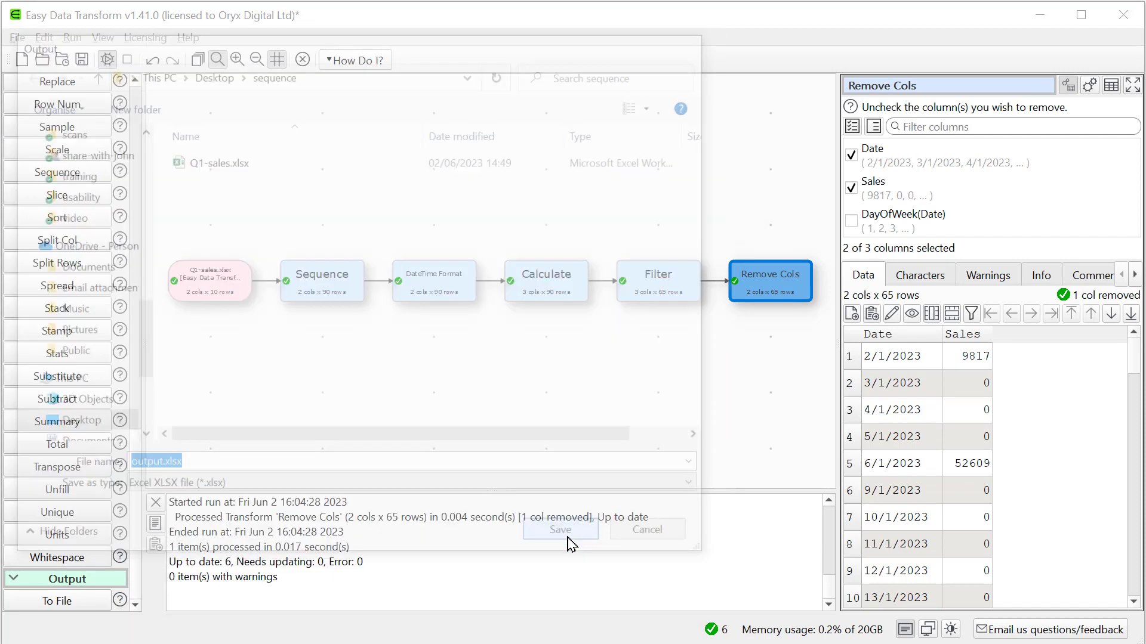
left_click(889, 325)
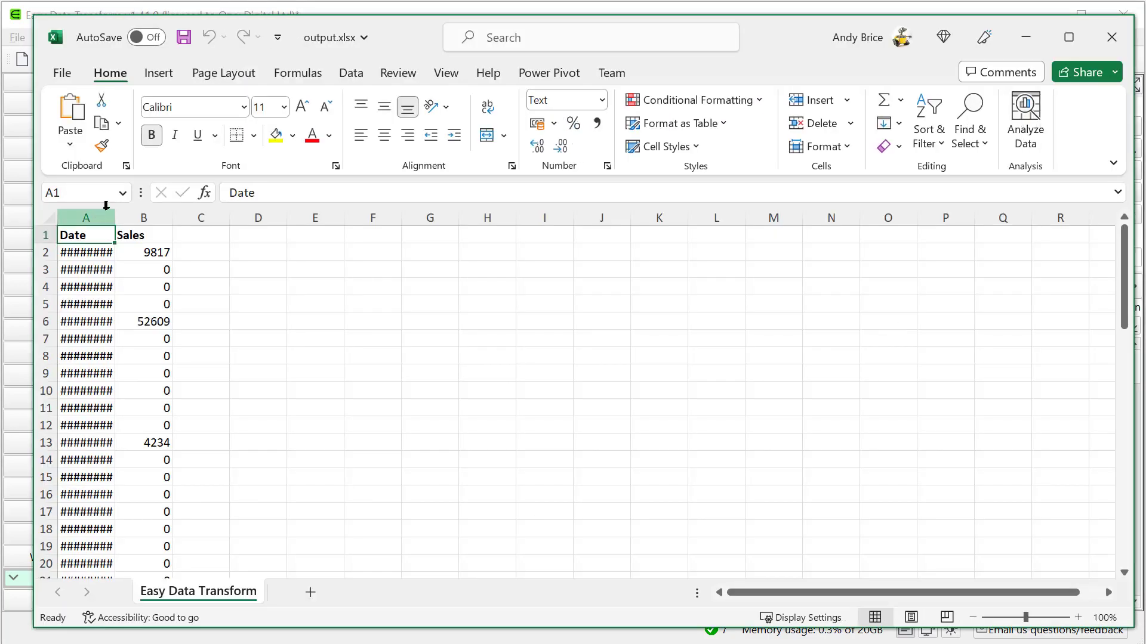
double_click(113, 215)
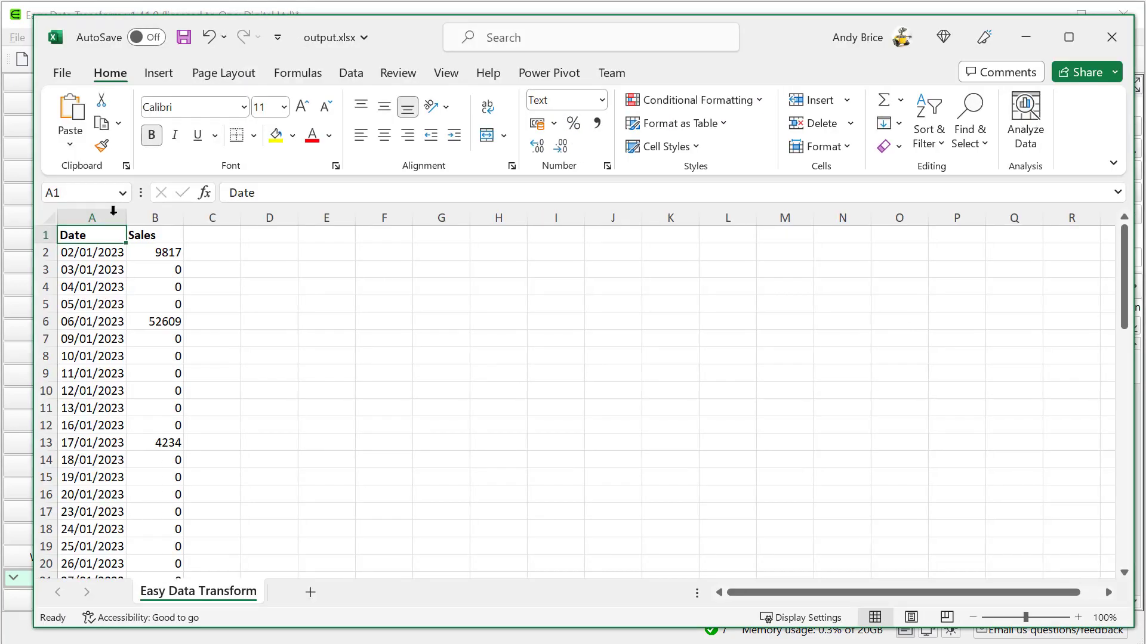
left_click(1128, 37)
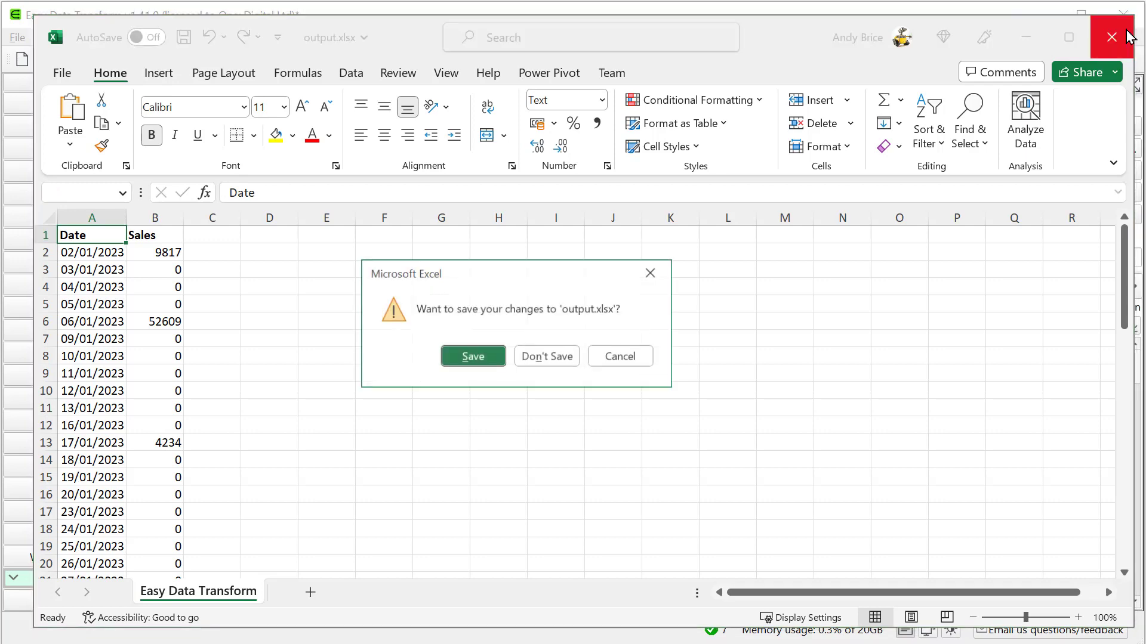
left_click(573, 356)
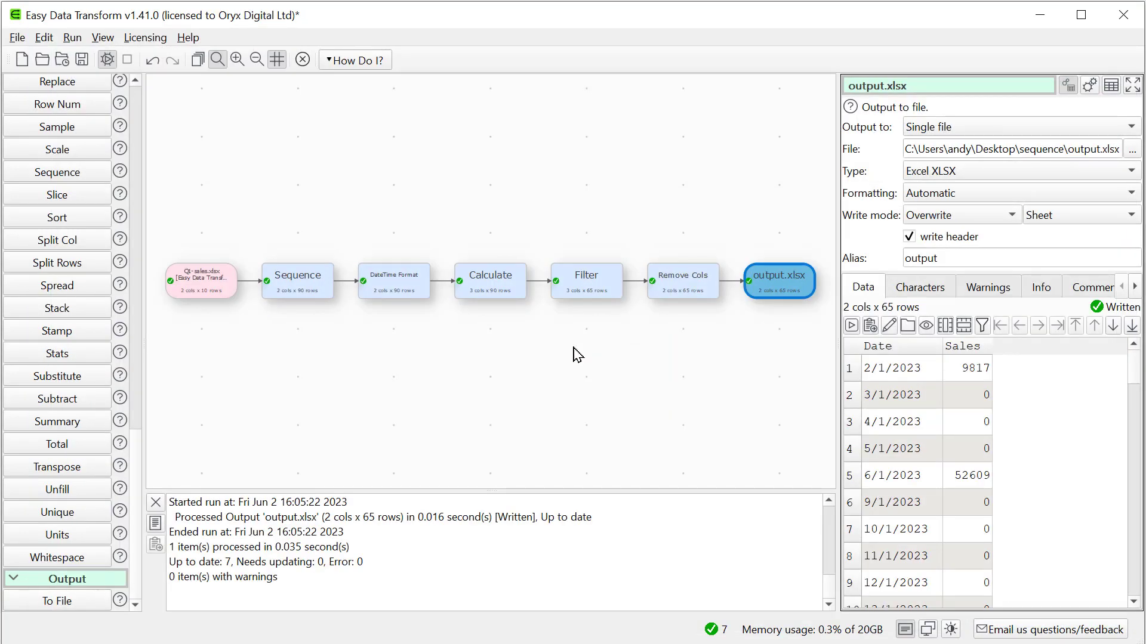
Save the pipeline as the q1 transform file and select the Q1-sales input node.
left_click(82, 59)
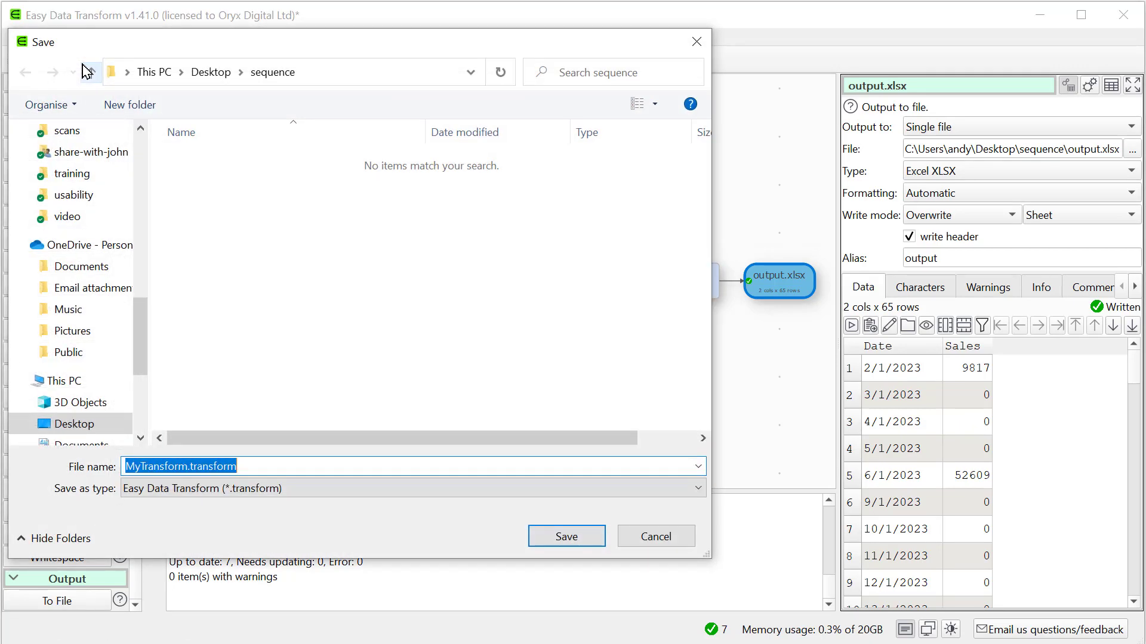
type("q1")
key("Return")
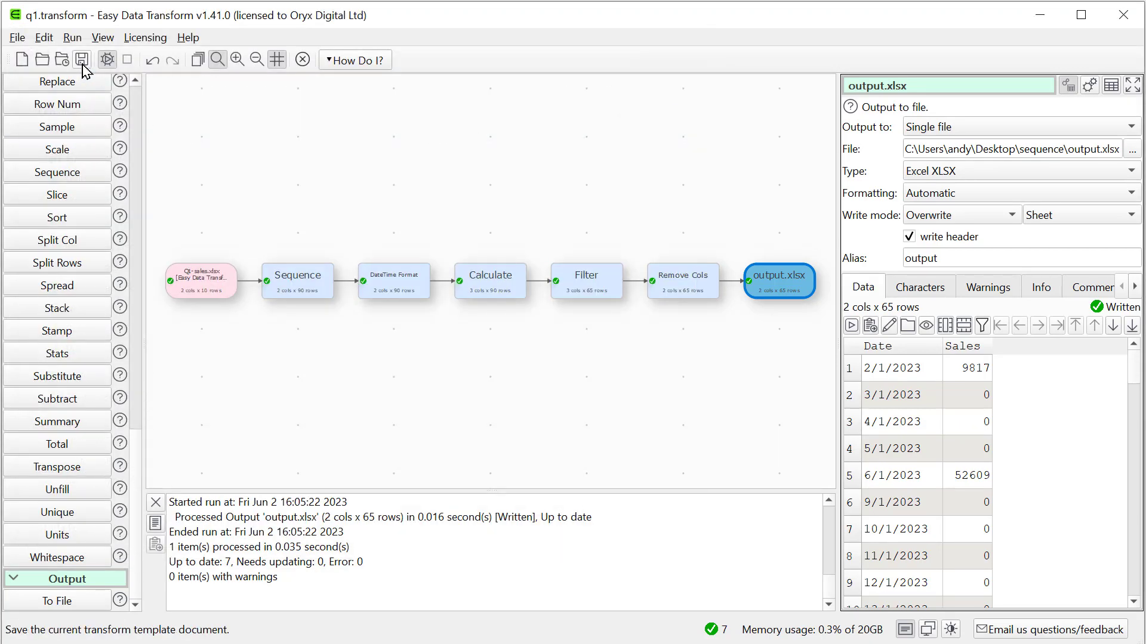
left_click(195, 274)
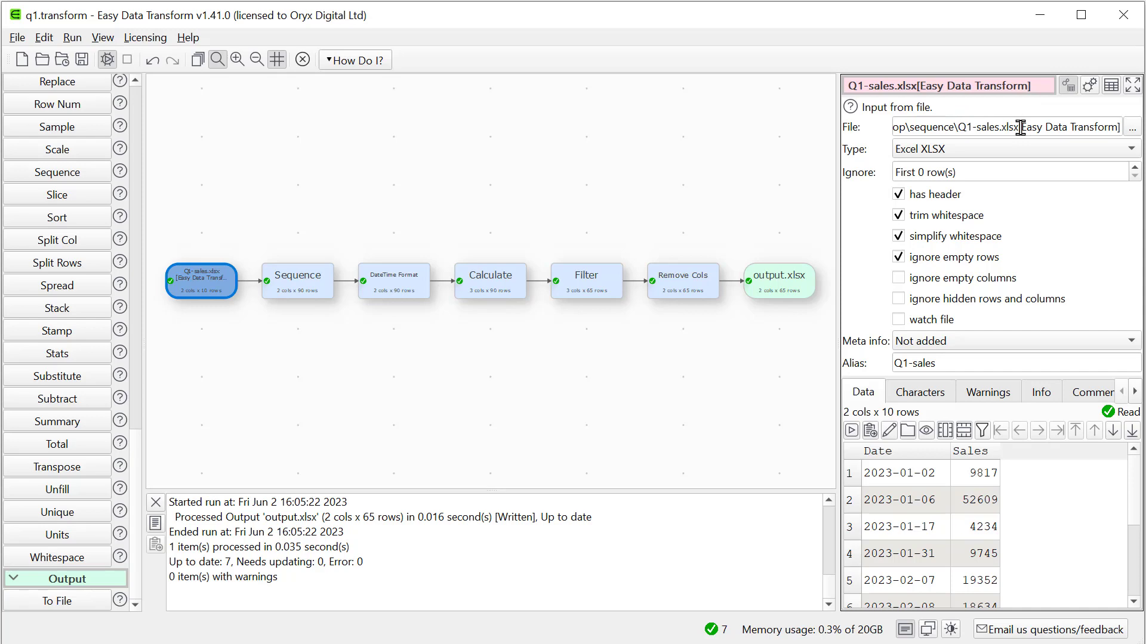
Review the Sequence step adding missing 2023-1-1 to 2023-3-31 dates, keeping new values user-defined as 0.
left_click(291, 292)
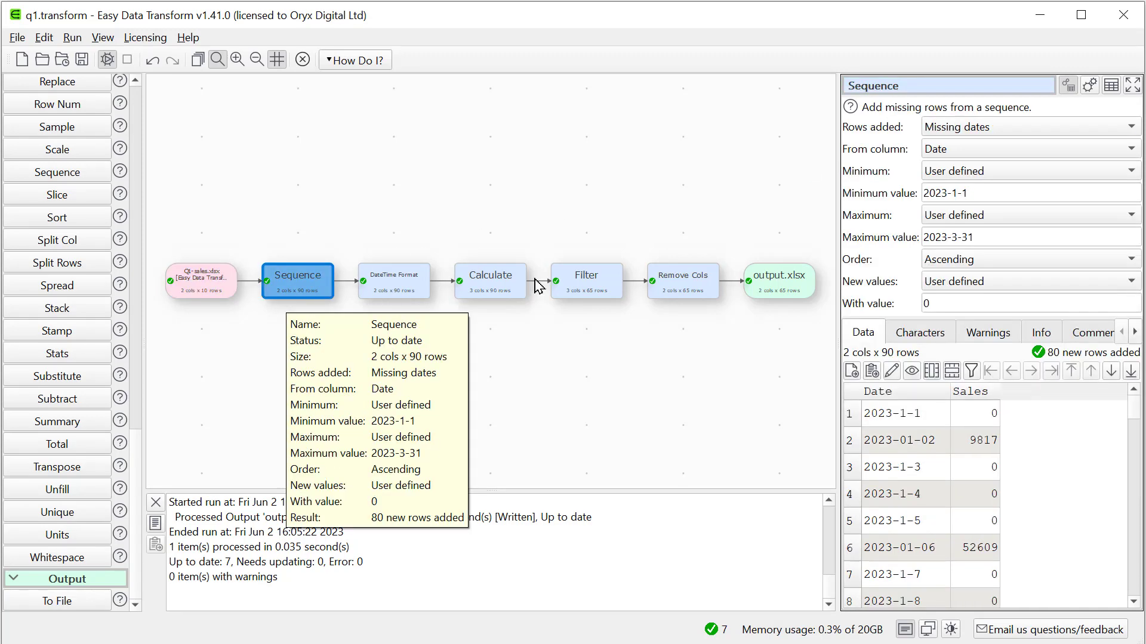
left_click(1000, 290)
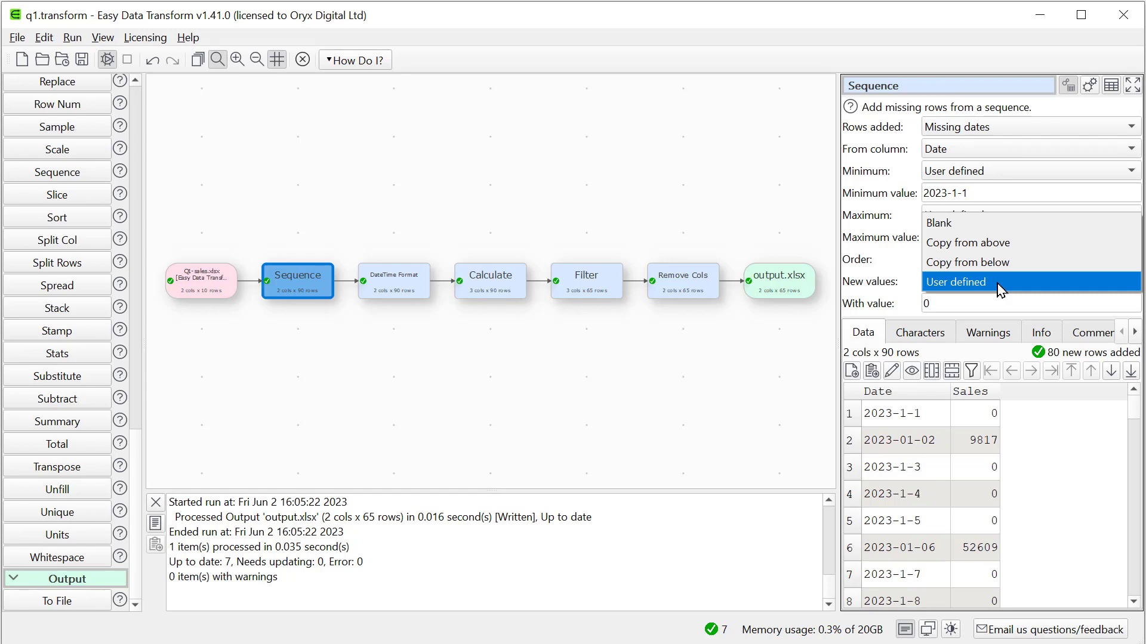
left_click(1012, 130)
left_click(1014, 122)
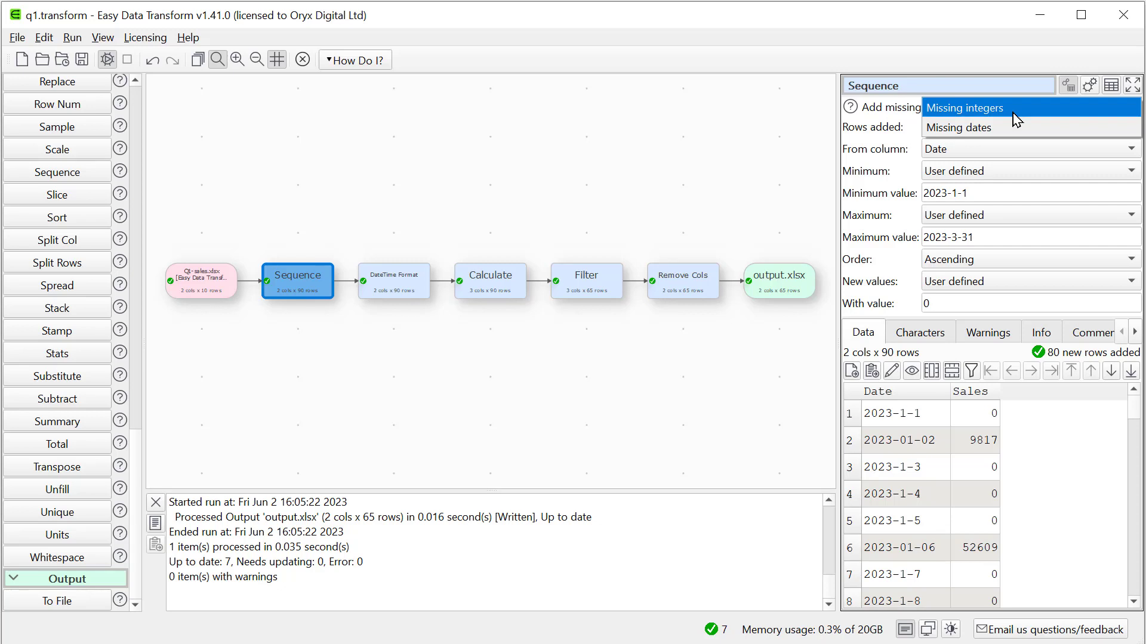